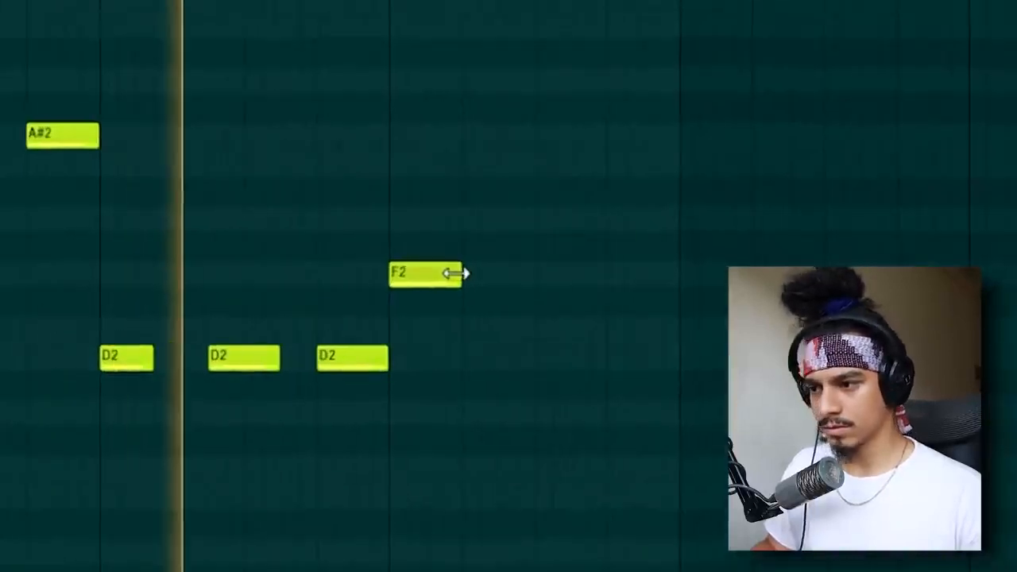
Complete the fourth bar of the bassline with two more F2 notes after the first one.
drag(463, 272, 437, 274)
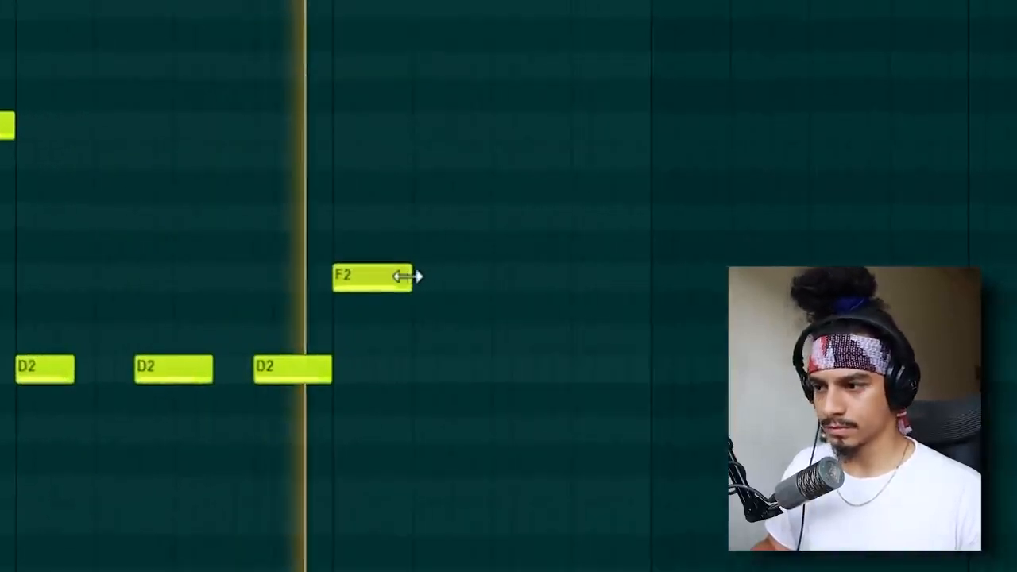
click(486, 276)
click(618, 274)
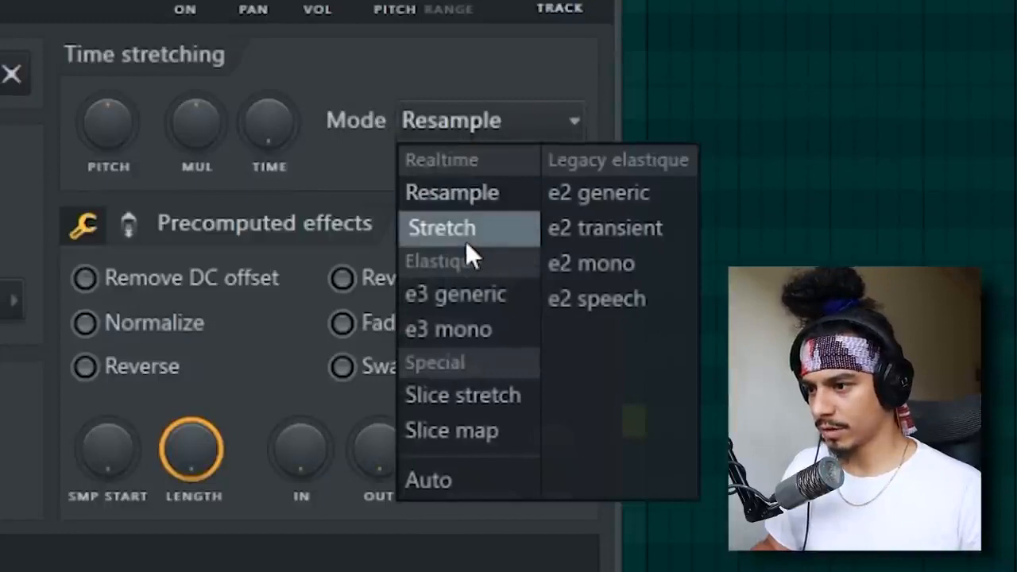
Set the VGN rogue synth's time stretching mode to Stretch and play back the bassline.
click(465, 237)
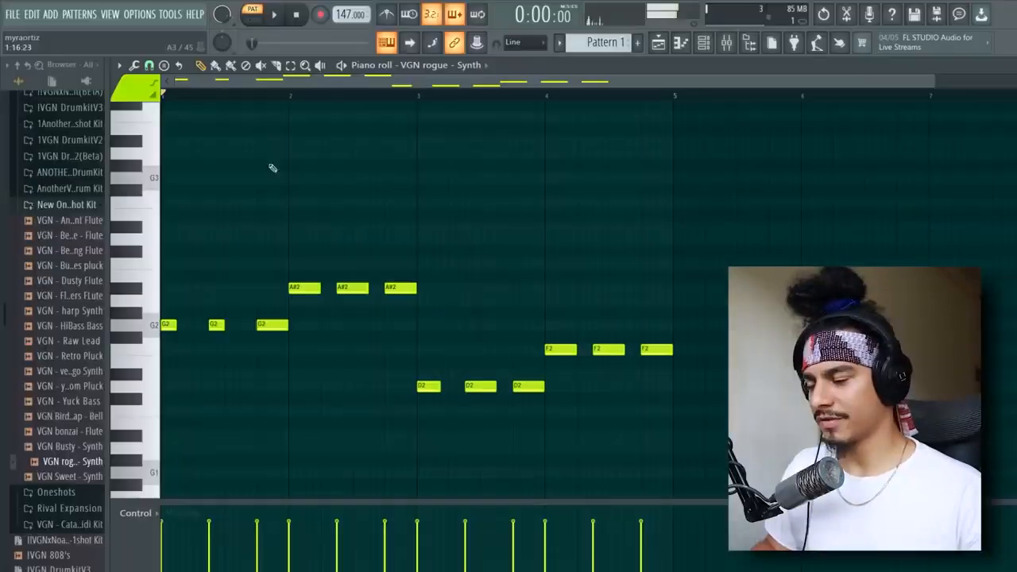
key(space)
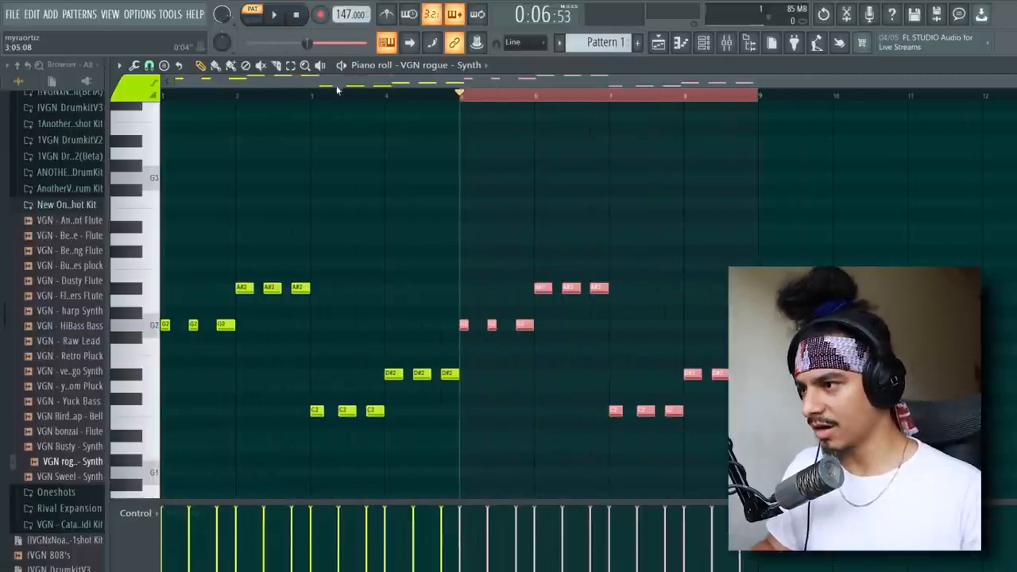
click(338, 92)
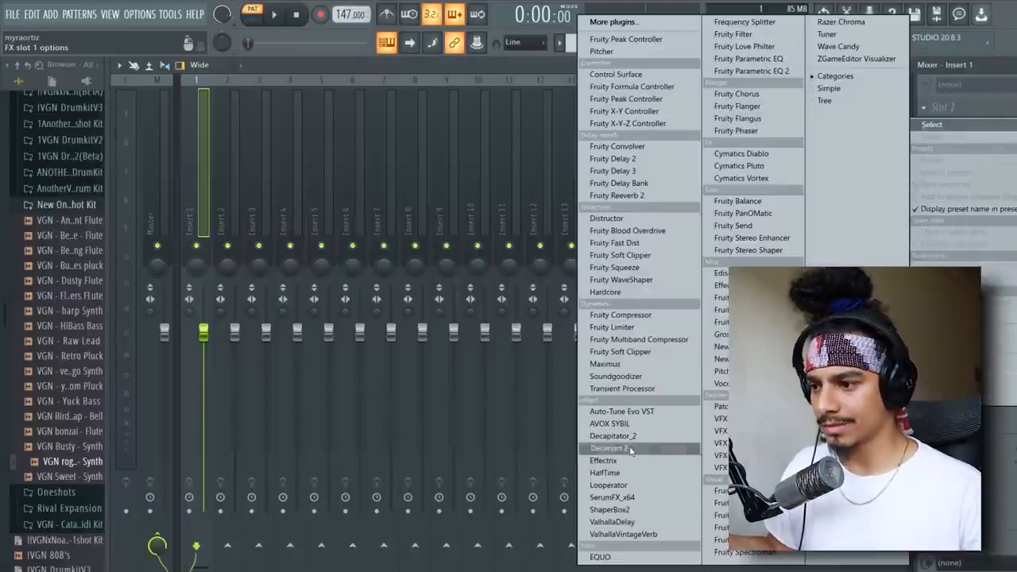
Load Fruity Fast Dist on Insert 1 and lower its mix amount during playback.
click(614, 242)
key(space)
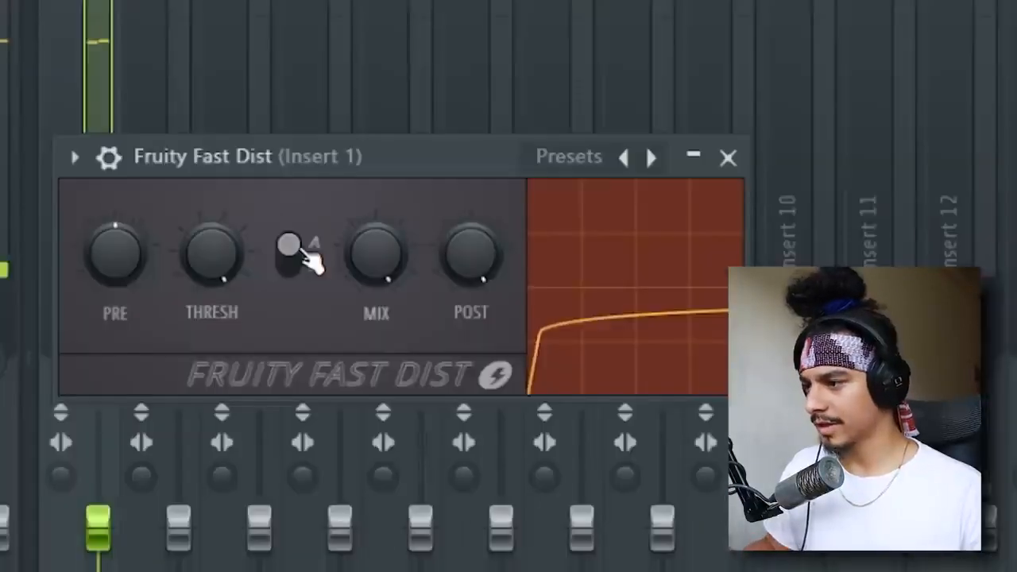
drag(355, 252, 354, 318)
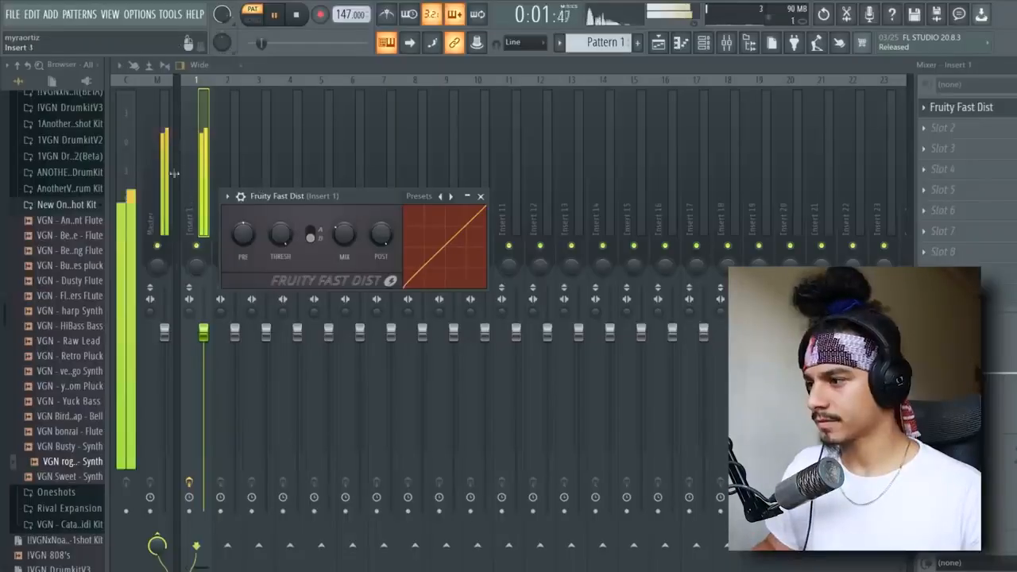
Add Fruity Parametric EQ 2 after the distortion on Insert 1 and roll off the high frequencies with bands 6 and 7.
click(936, 137)
click(750, 72)
drag(548, 324, 472, 366)
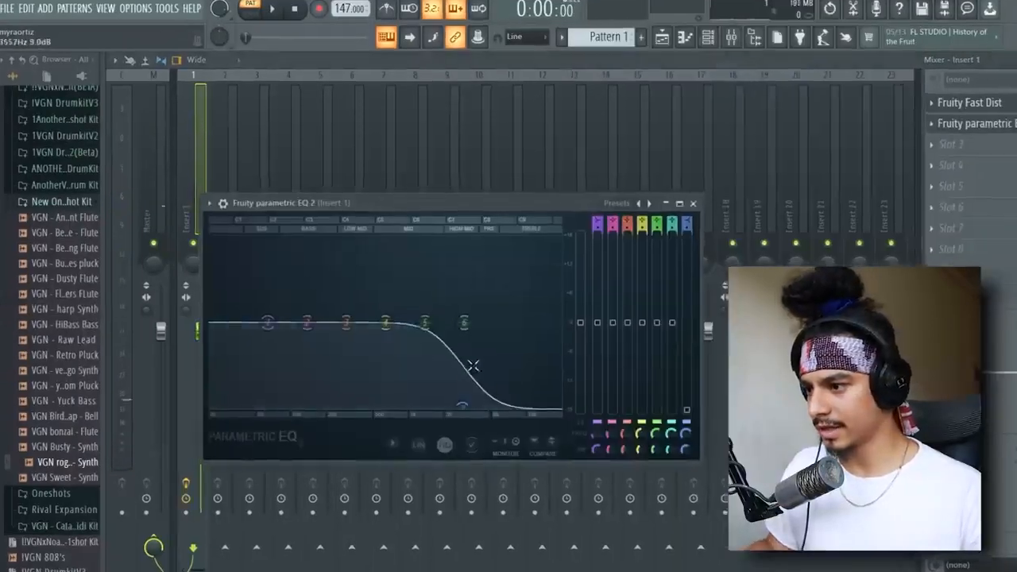
drag(459, 316, 454, 354)
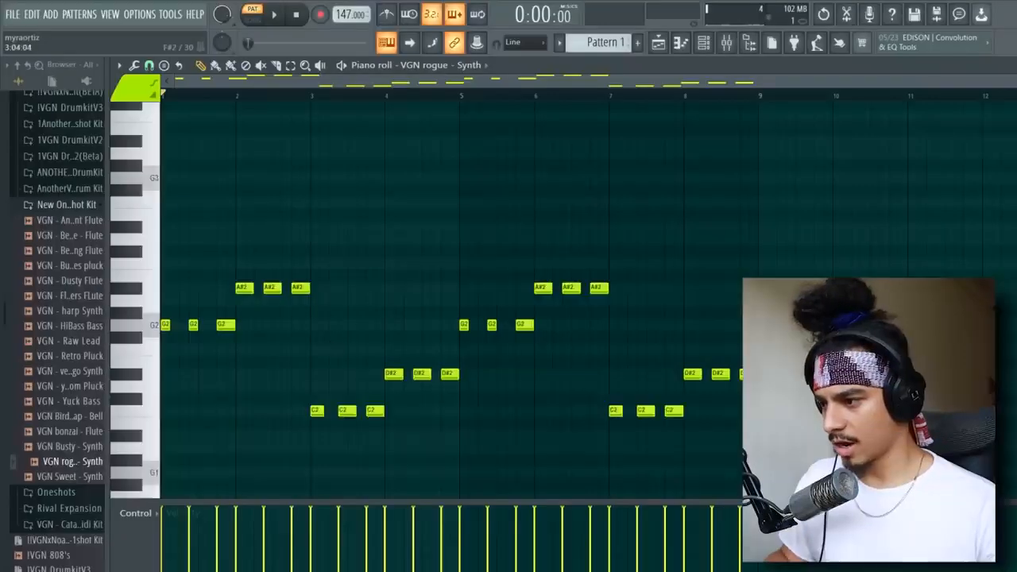
Add a short C3 slide note near the end of bar 3 above a lengthened C2 note and audition the slide.
scroll(289, 393, up, 2)
scroll(258, 452, up, 3)
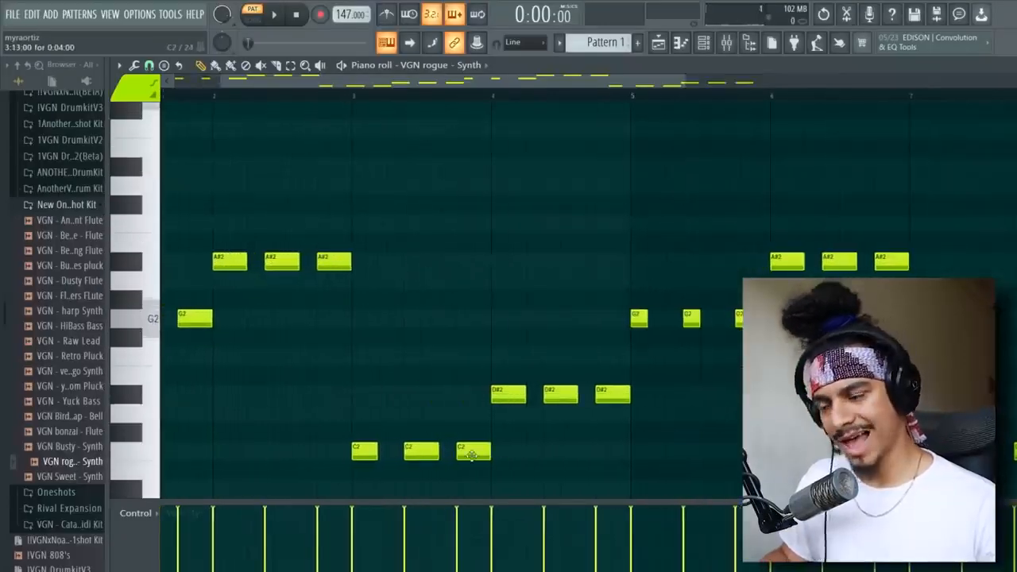
scroll(475, 432, down, 3)
double_click(464, 387)
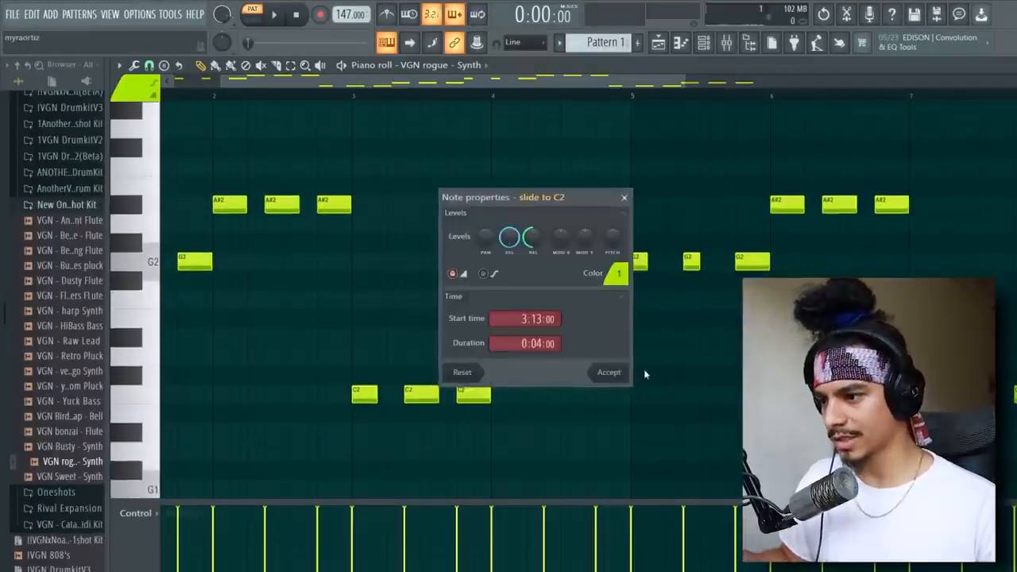
click(609, 372)
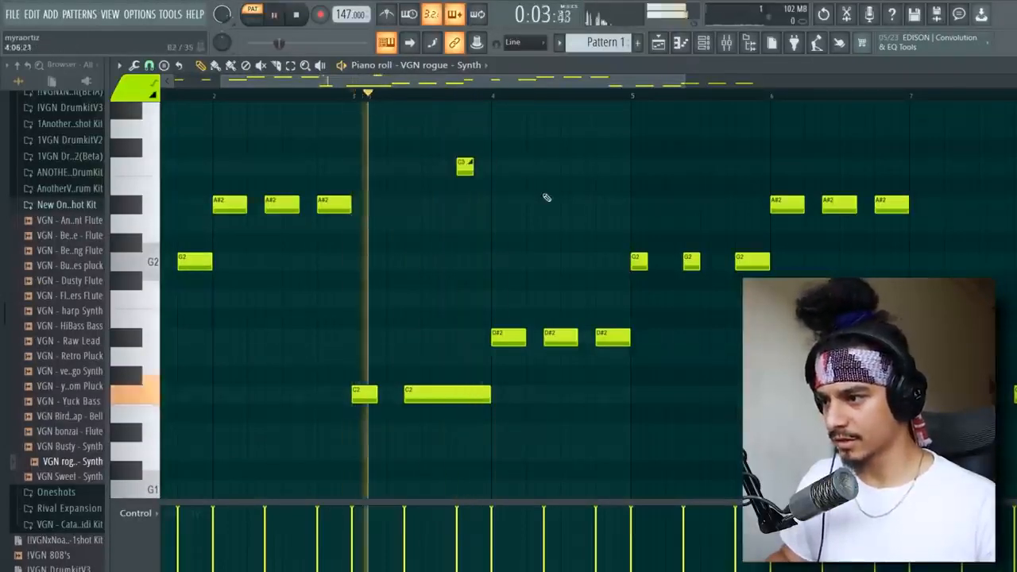
key(space)
Browse the Oneshots folder of !VGN DrumkitV3 and turn the Cola Mallet's first D4 slide note into a normal note.
scroll(465, 295, up, 6)
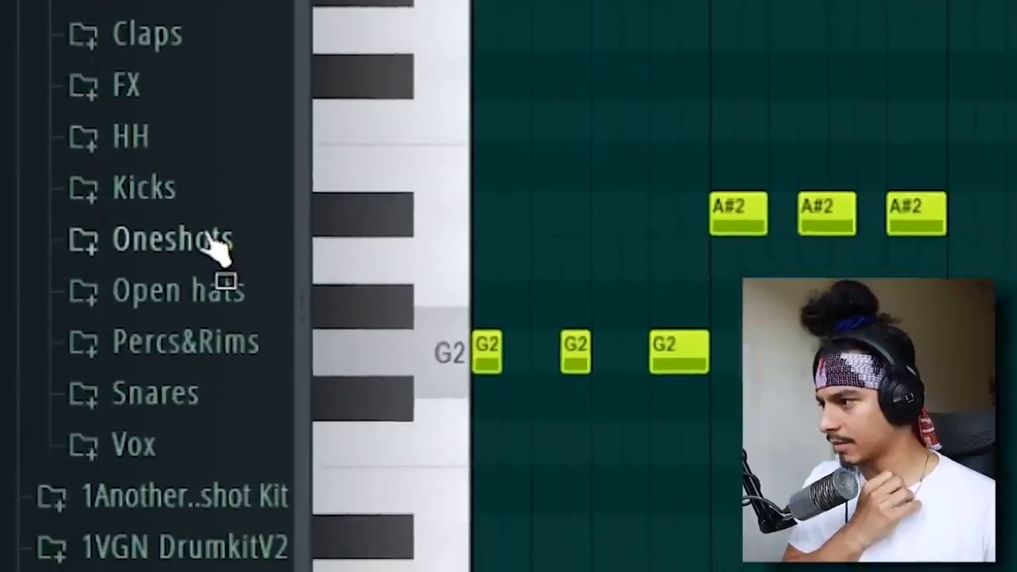
click(79, 295)
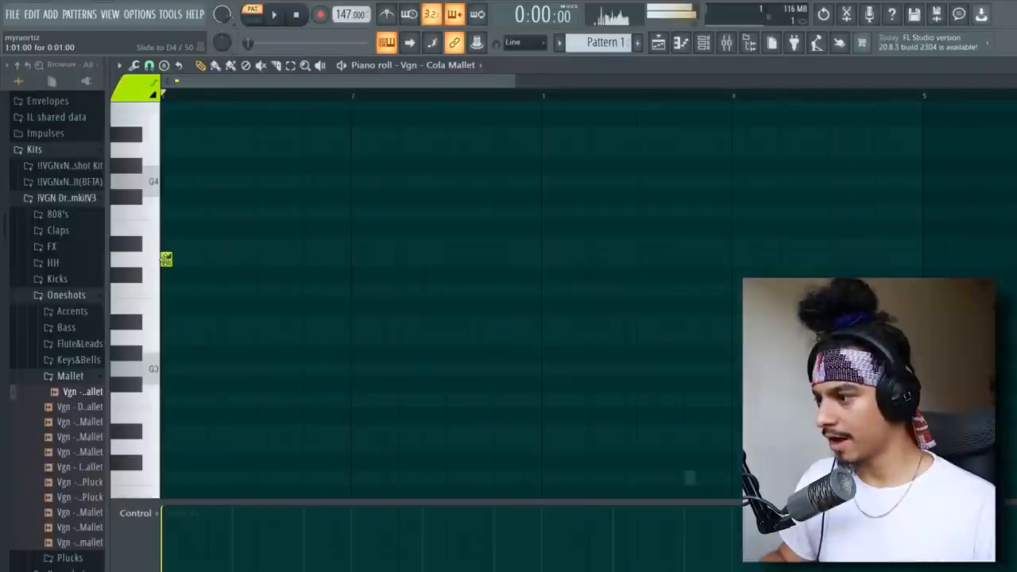
double_click(167, 259)
click(618, 373)
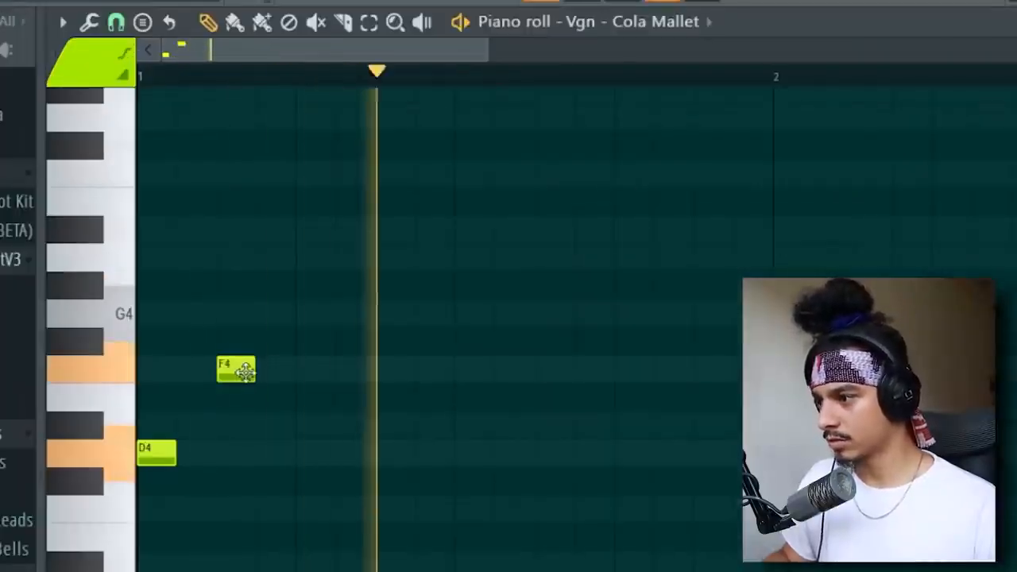
Build the mallet melody with F4 and G4 following the first D4, and D4, C4 and A#3 closing bar 4.
drag(216, 259, 237, 260)
click(298, 230)
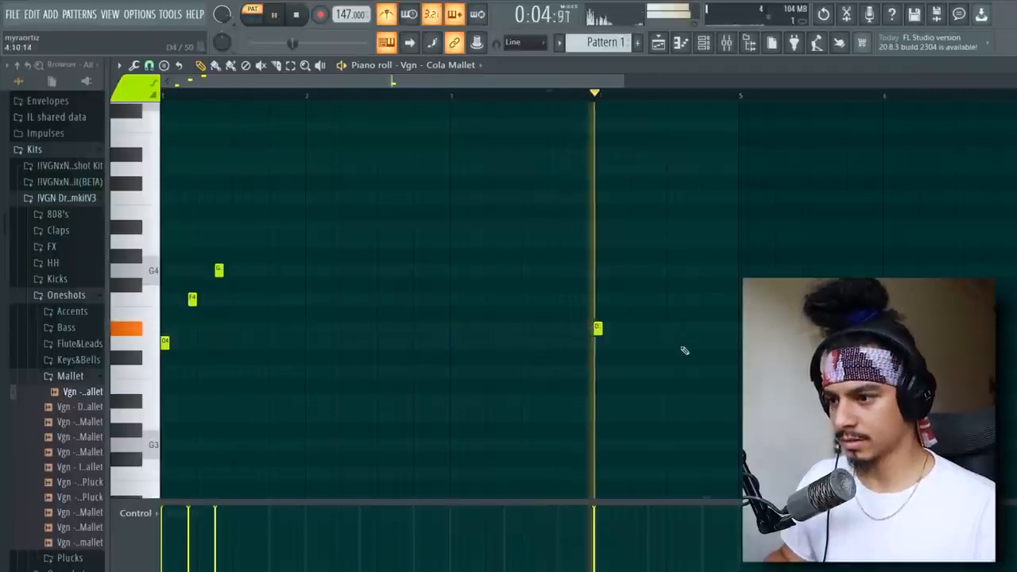
click(687, 342)
click(706, 371)
click(720, 400)
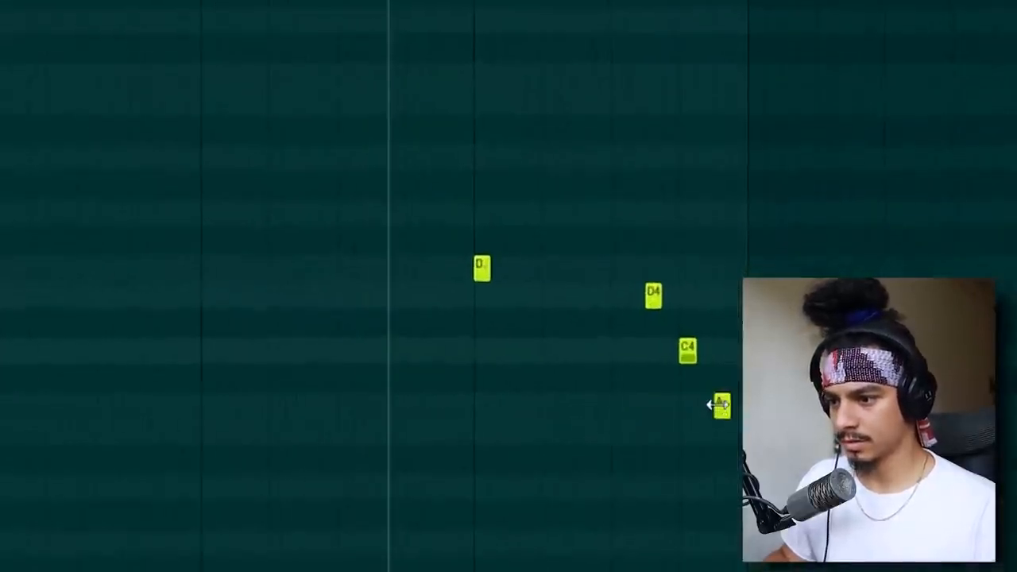
key(space)
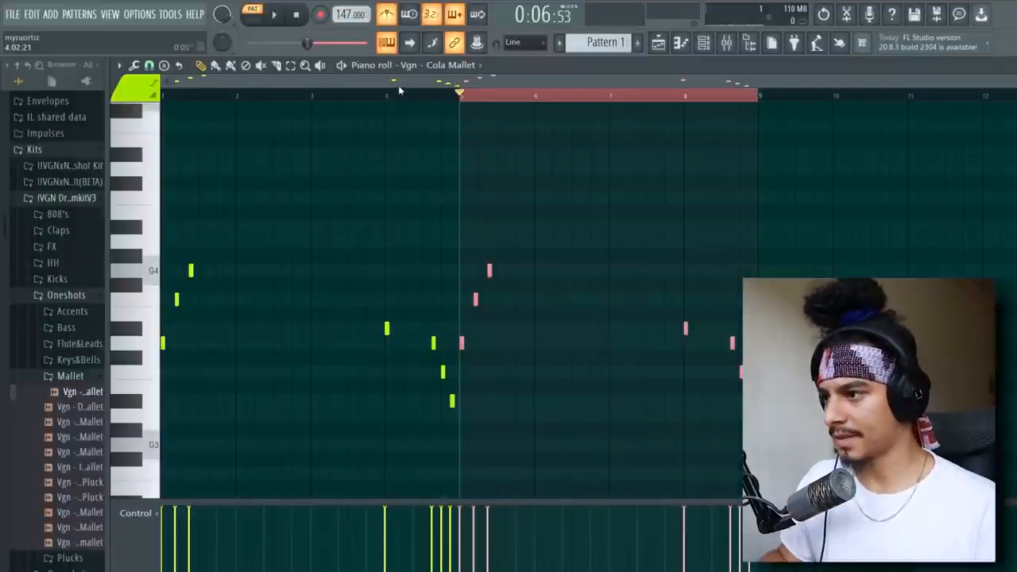
Flip the closing notes of the duplicated mallet melody horizontally with the score flipper.
key(space)
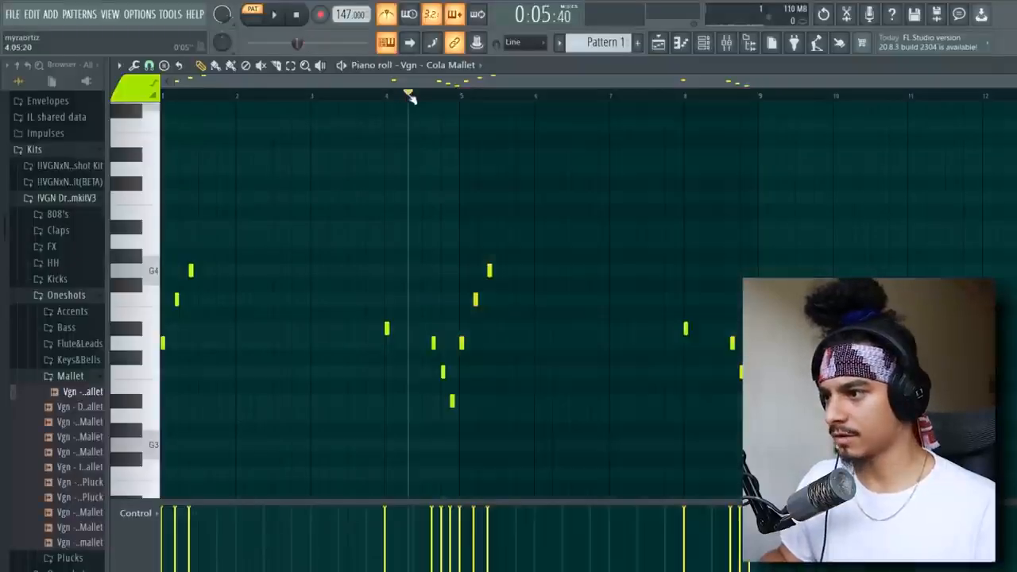
drag(656, 305, 579, 146)
key(alt+y)
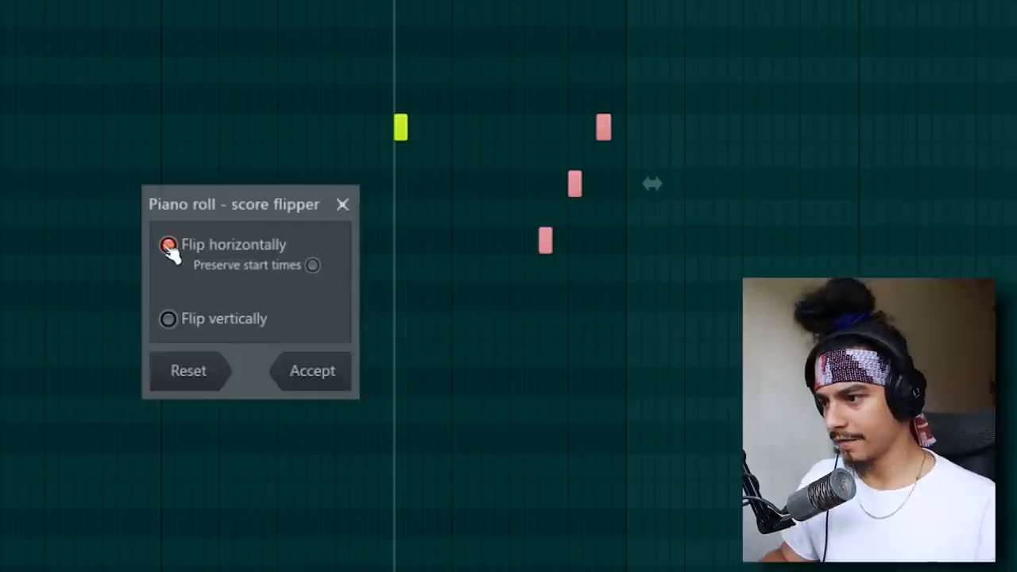
click(312, 371)
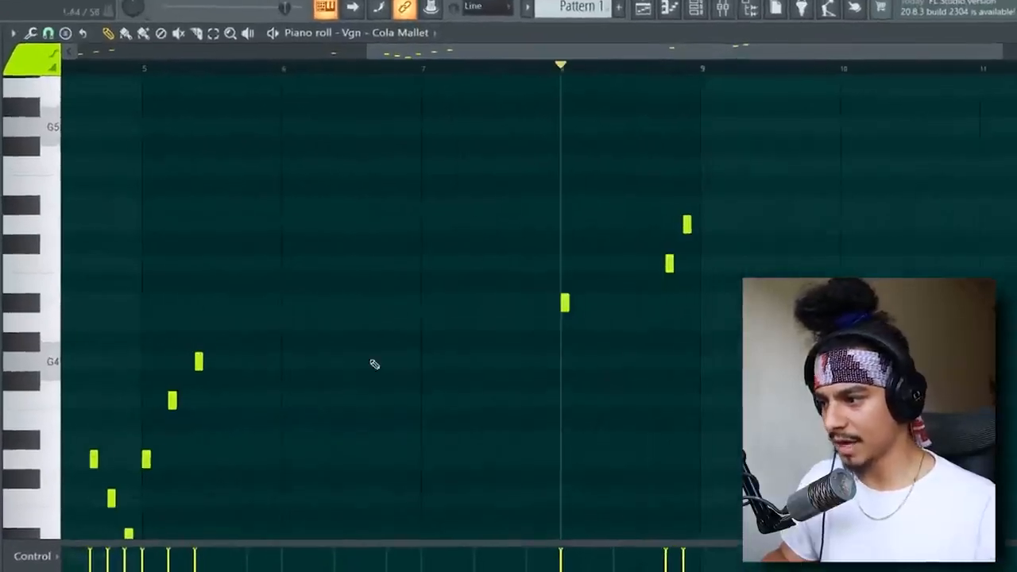
Play the mallet melody and replace the C5 note near the end of bar 8 with one placed slightly earlier.
key(space)
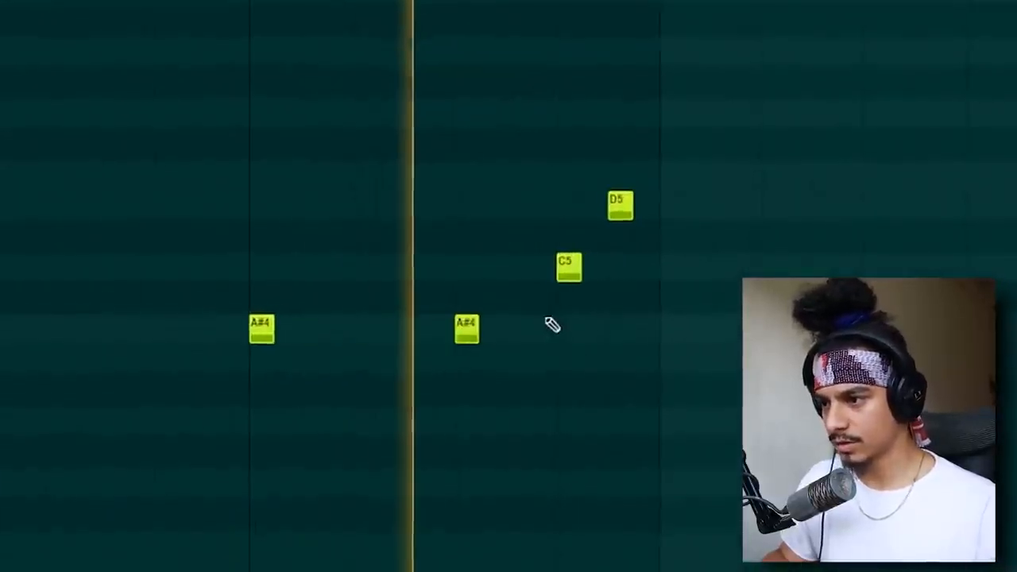
right_click(551, 270)
click(524, 270)
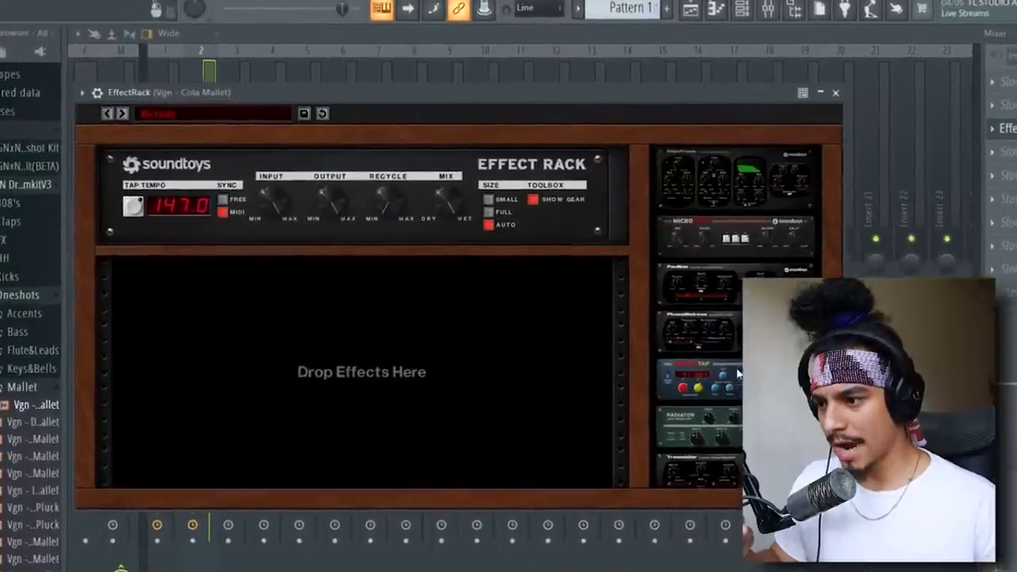
Load PrimalTap into the Cola Mallet's Effect Rack, audition it and close the rack window.
drag(691, 372, 318, 342)
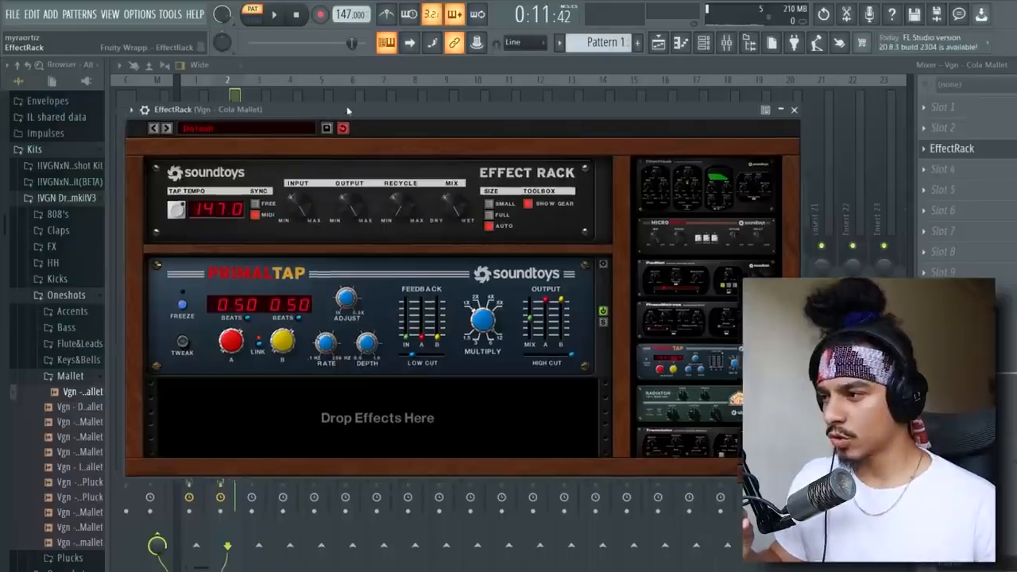
drag(346, 106, 405, 94)
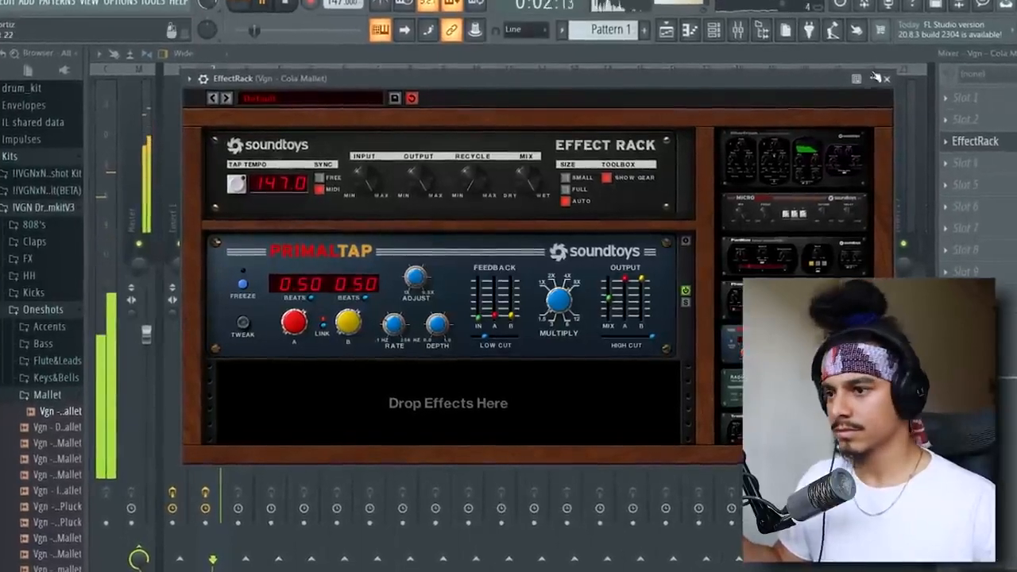
click(864, 82)
key(space)
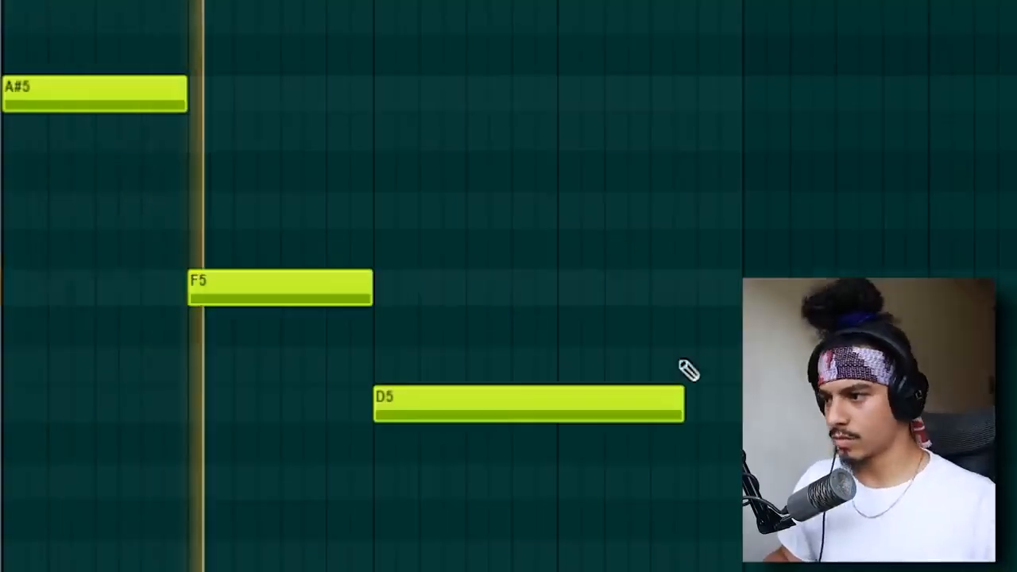
Extend the harp melody's D5 note to the end of bar 4 and load ValhallaVintageVerb on the harp synth's mixer track.
drag(682, 404, 743, 408)
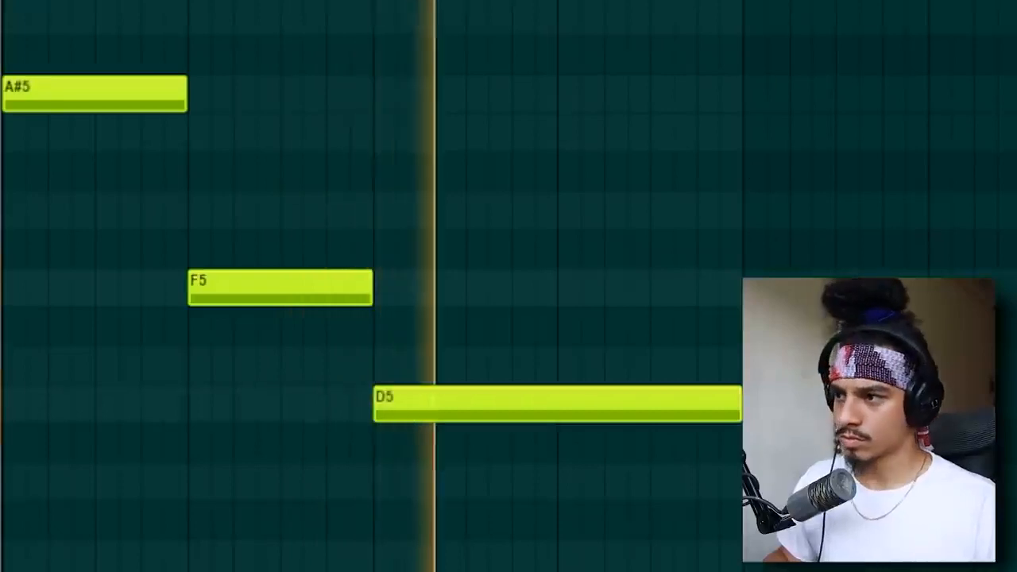
key(ctrl+a)
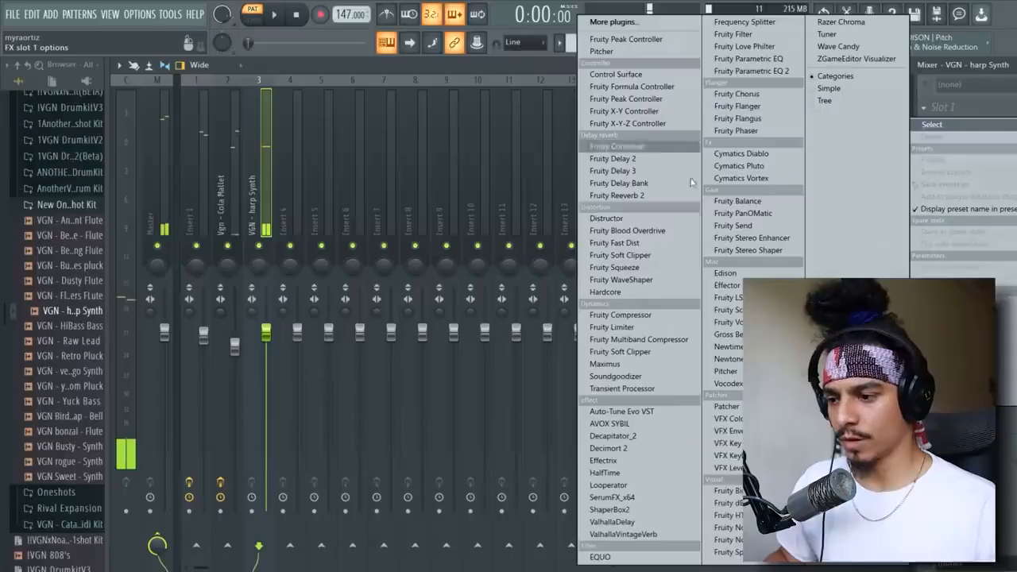
click(655, 533)
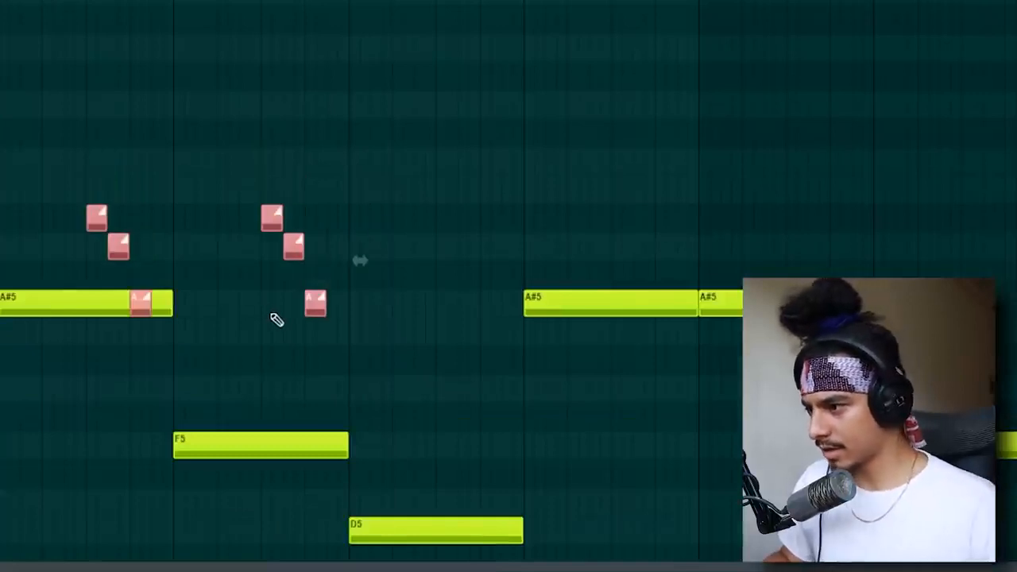
Raise the first slide note of the descending harp runs in bars 1 and 2 by a semitone to D6.
drag(337, 149, 161, 228)
drag(97, 216, 98, 215)
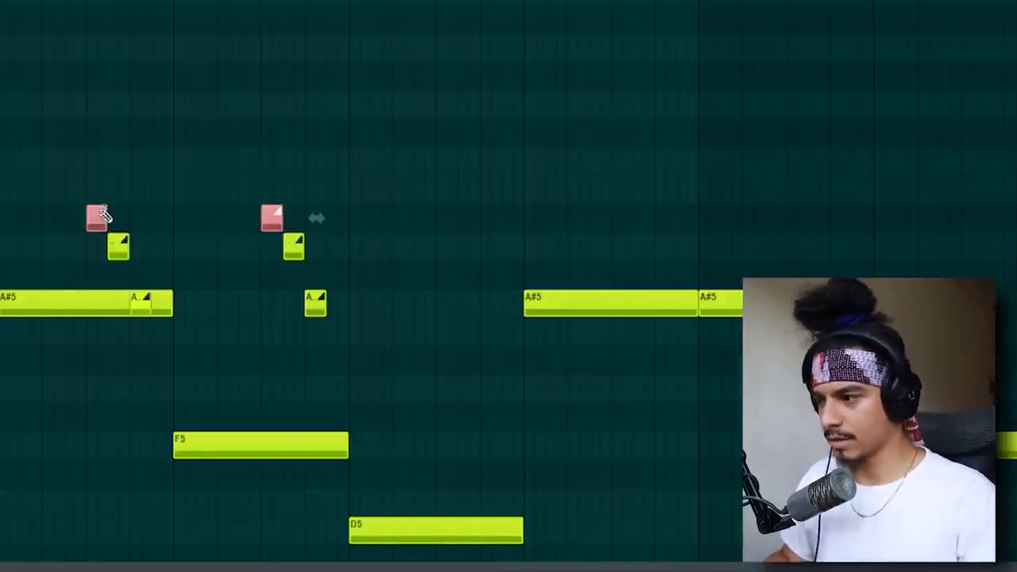
click(105, 216)
key(space)
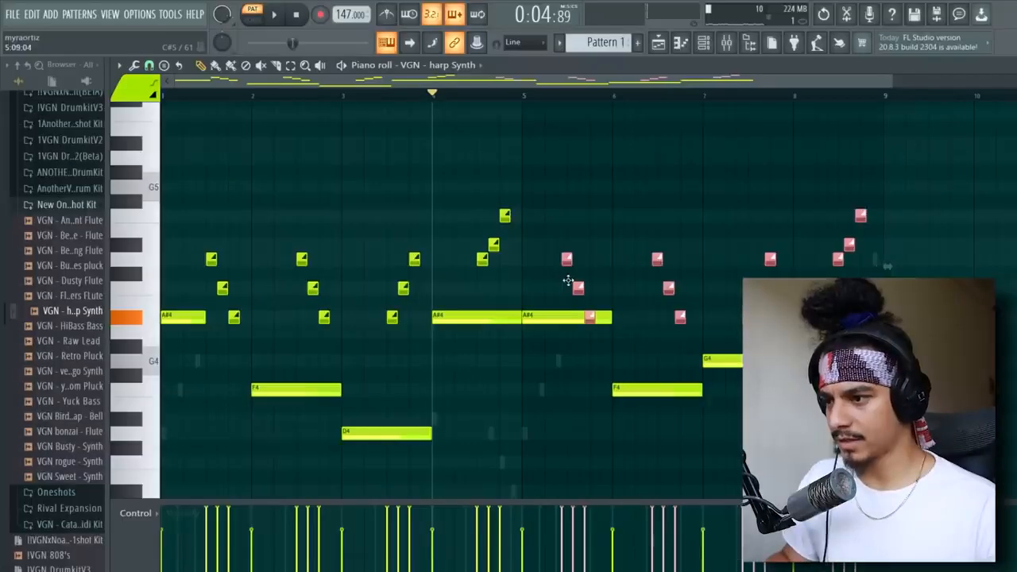
Reverse the melody with Gross Beat's Reverse time preset.
scroll(636, 291, down, 2)
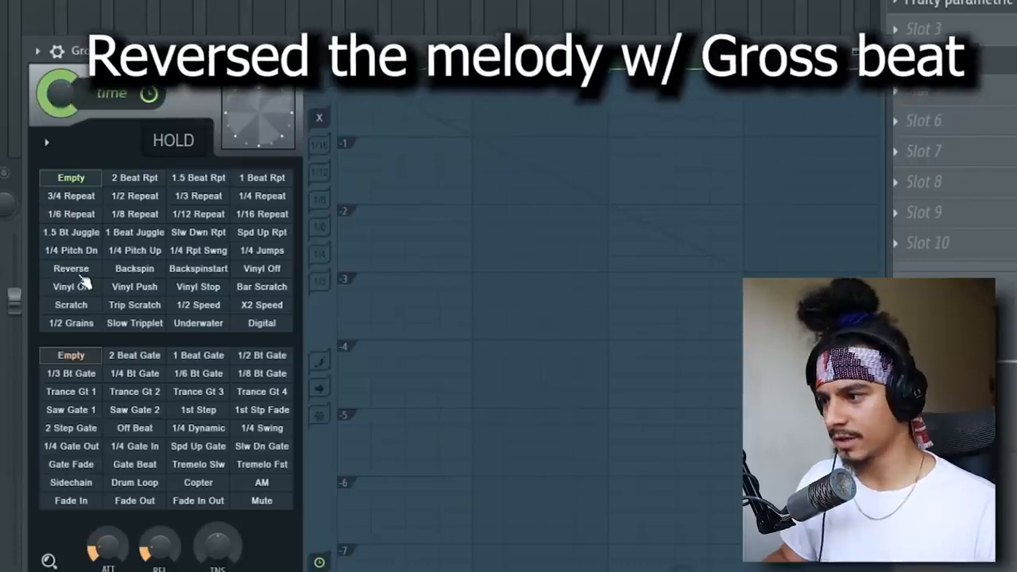
click(77, 269)
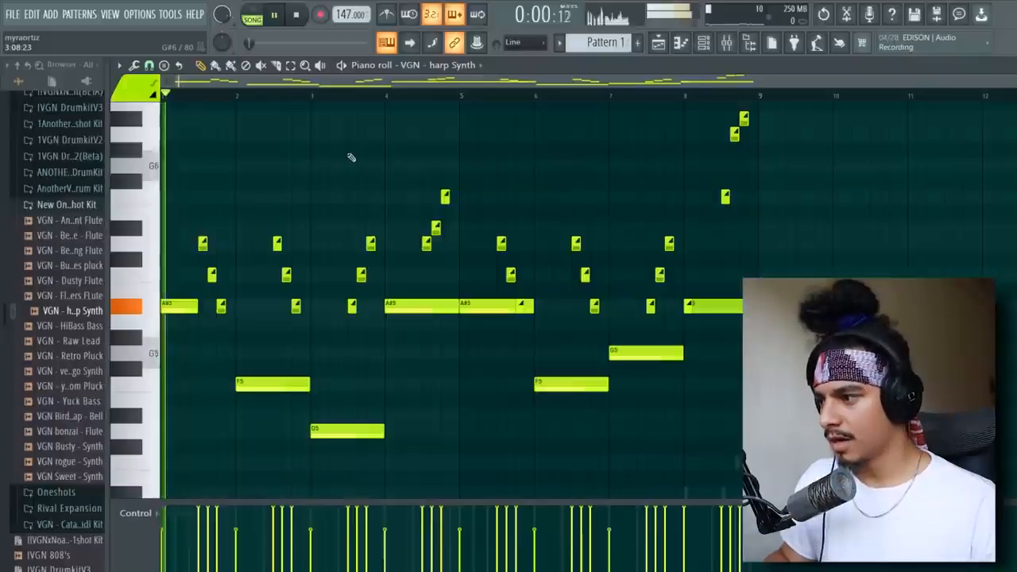
Move the narrow cut of band 4 in the harp synth's Fruity Parametric EQ 2 to 769 Hz.
click(730, 44)
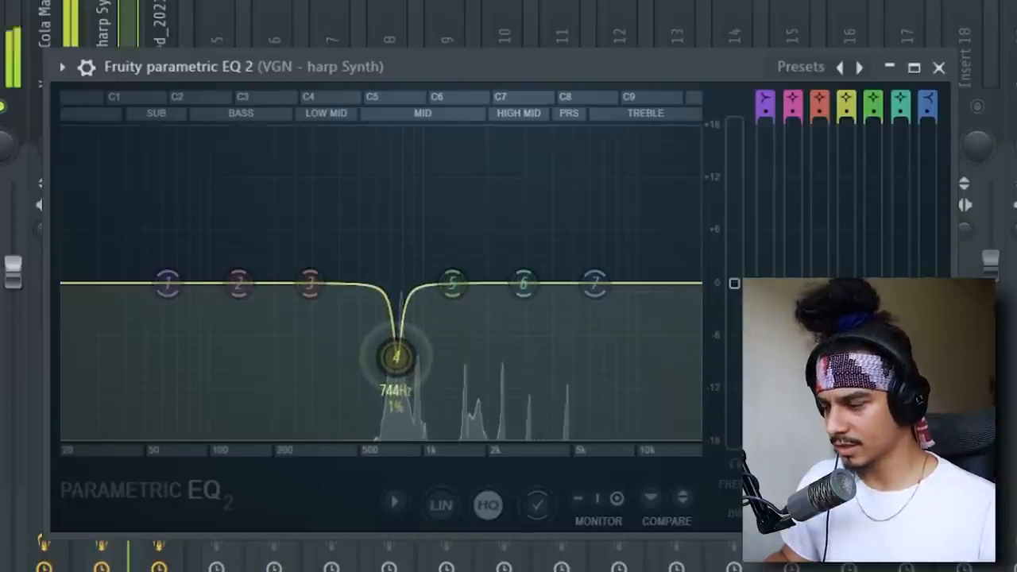
drag(396, 358, 399, 358)
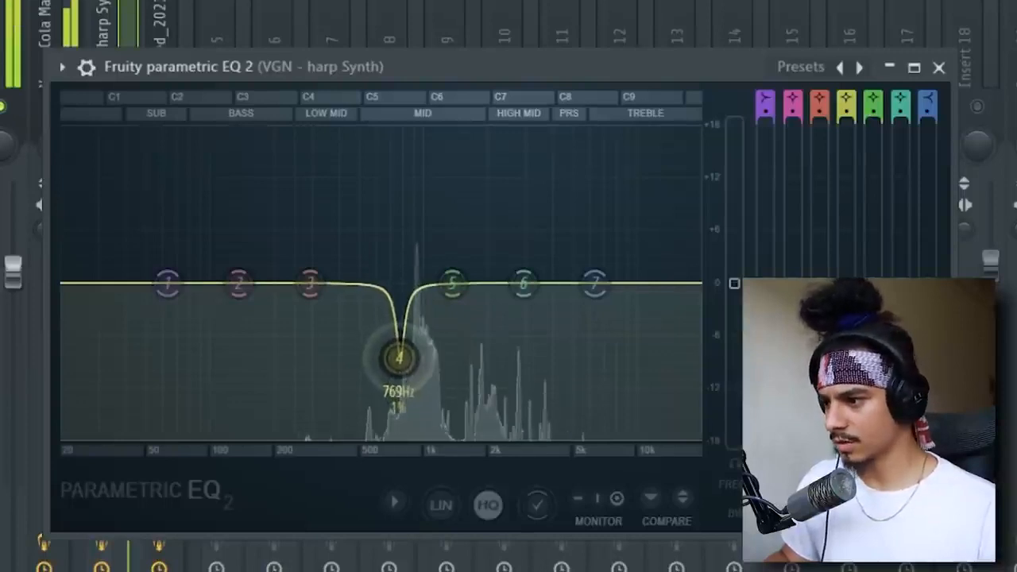
Fine-tune the narrow band 4 cut in the harp synth's Fruity Parametric EQ 2.
drag(452, 283, 389, 357)
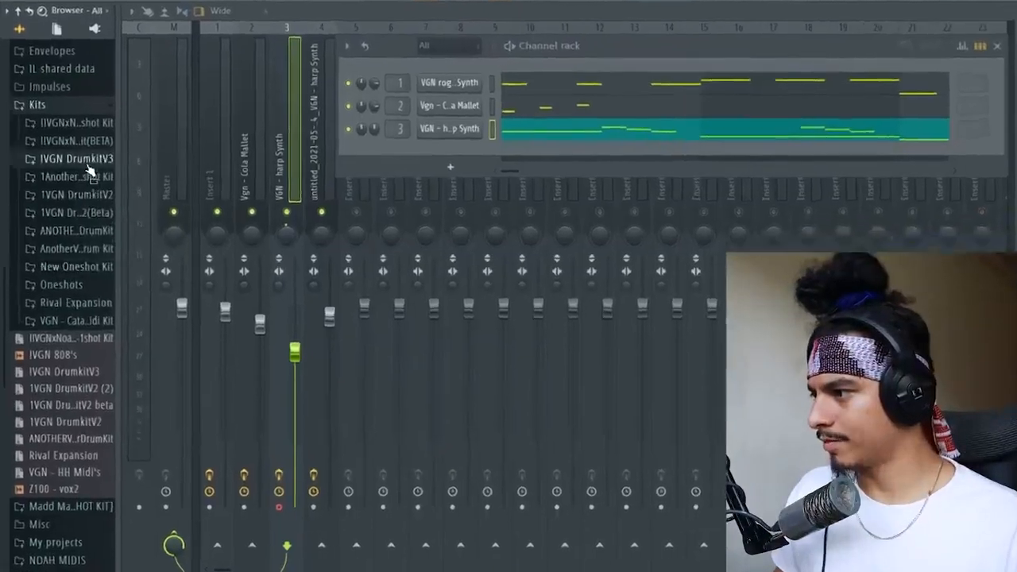
Load the Hyper - vox sample from the !VGN DrumkitV3 kit's Vox folder and route it to mixer track 5.
click(72, 162)
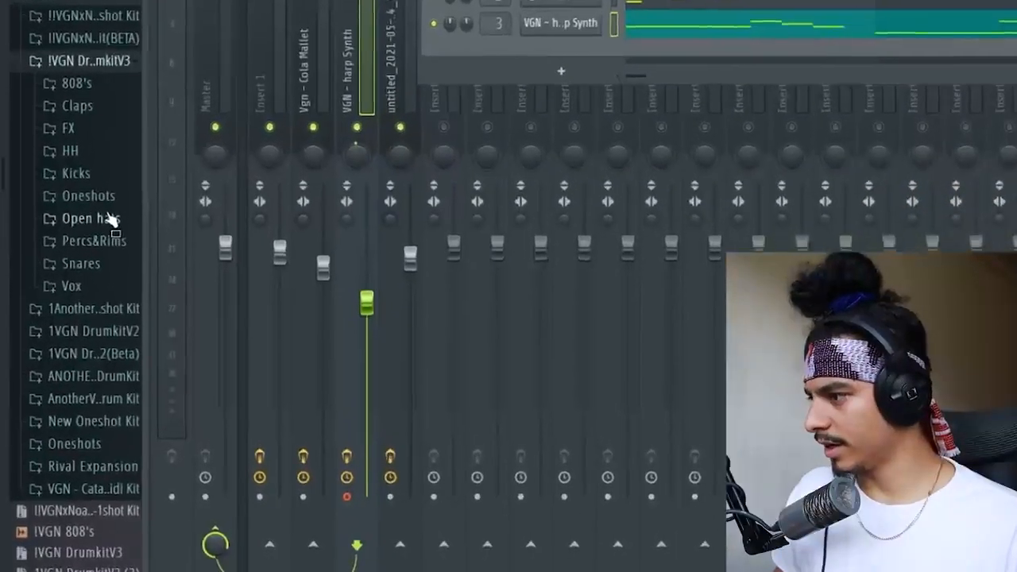
click(76, 286)
click(79, 396)
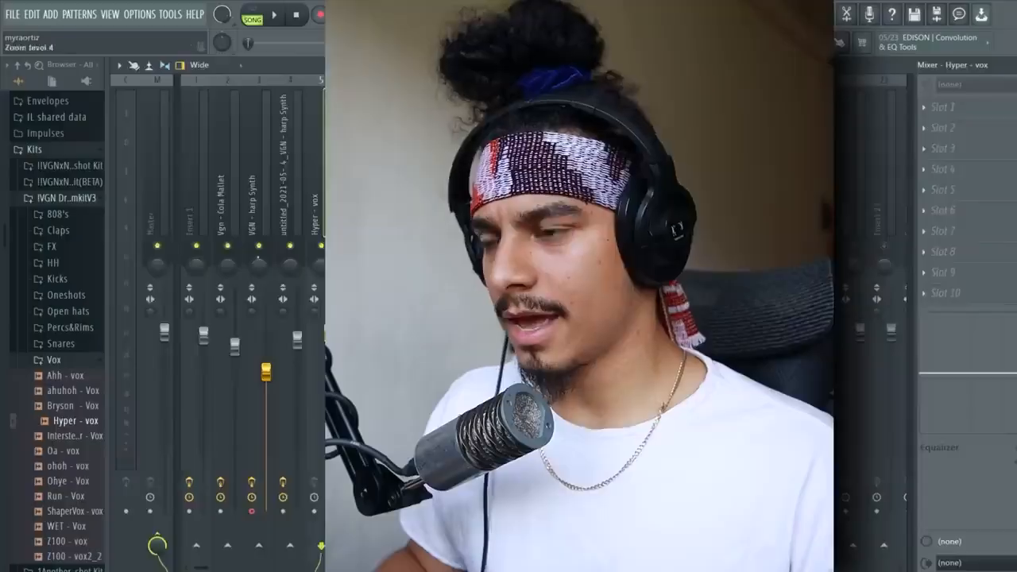
Lay out the Hyper vox melody as G5, F5, C5, A#4 and G4 notes from late bar 1 to the start of bar 3.
key(F7)
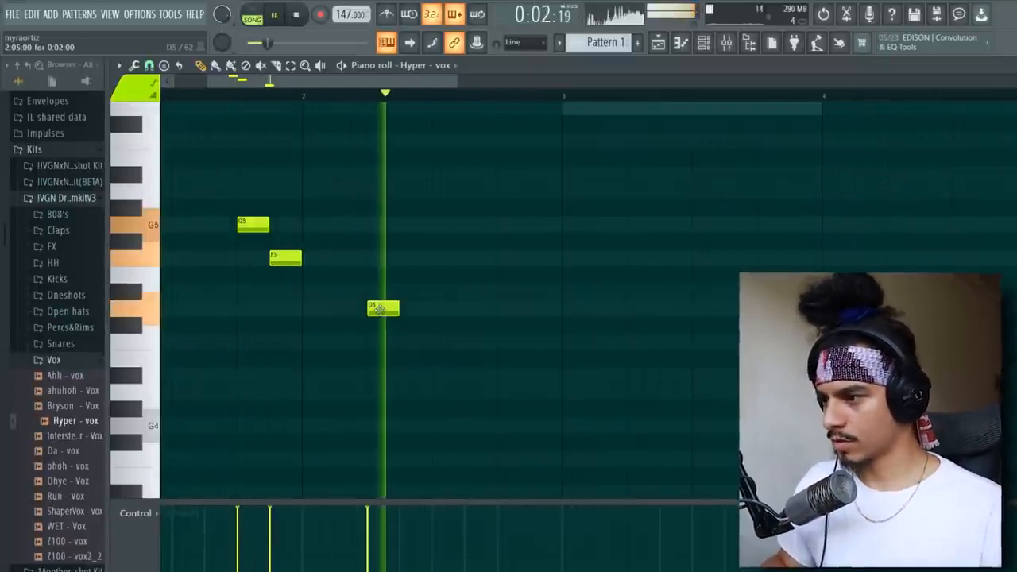
drag(387, 288, 380, 350)
key(space)
scroll(398, 272, down, 3)
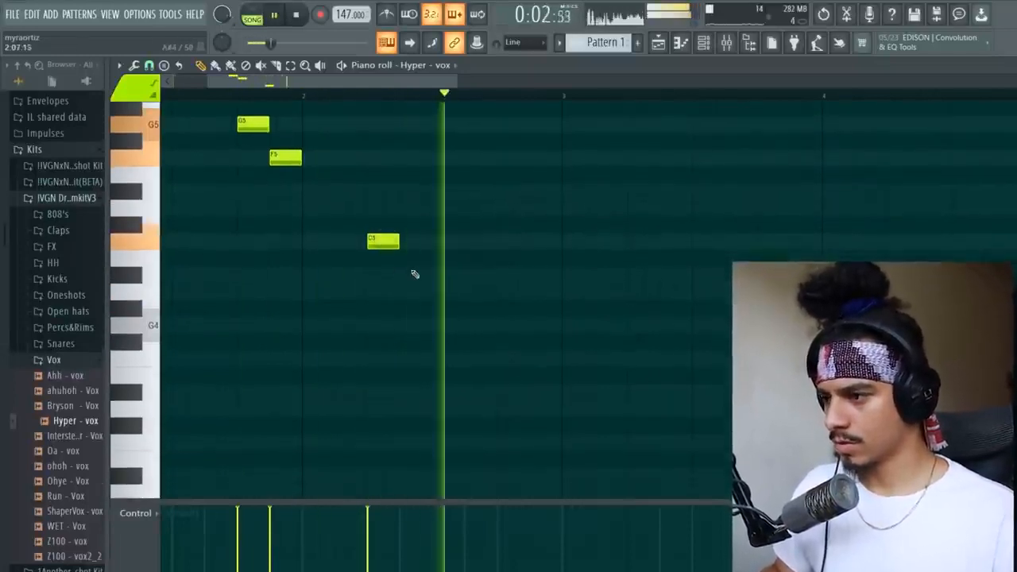
click(473, 278)
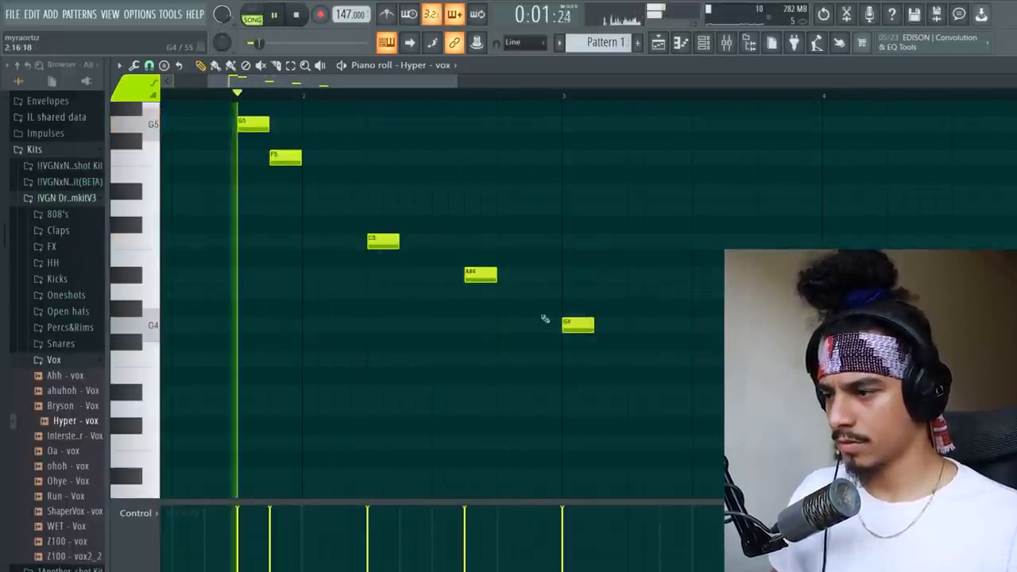
Chop the vox melody's C5 note into four slices and ramp their velocities upward.
alt+scroll(418, 329, up, 2)
ctrl+scroll(457, 306, down, 2)
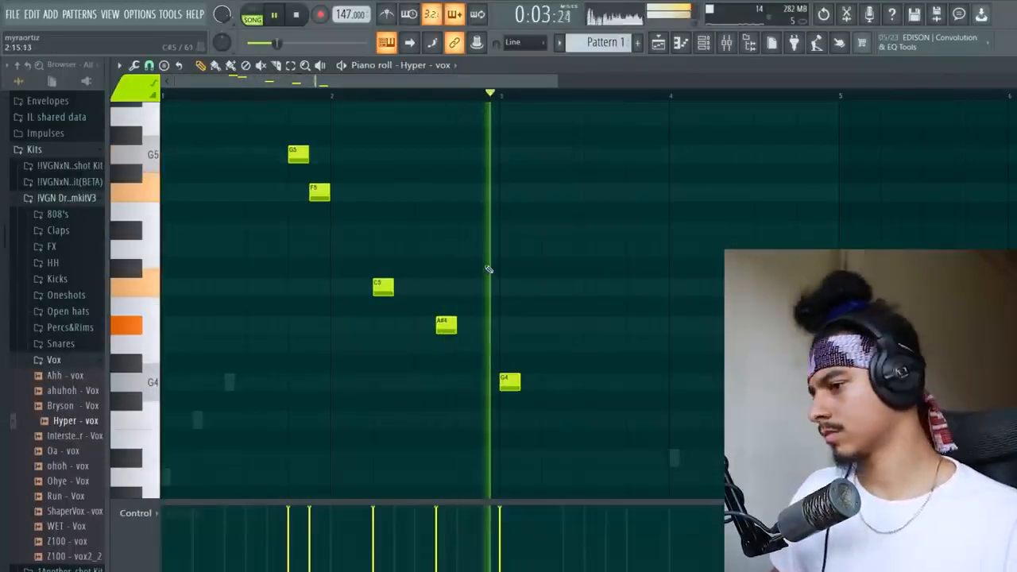
drag(353, 298, 356, 310)
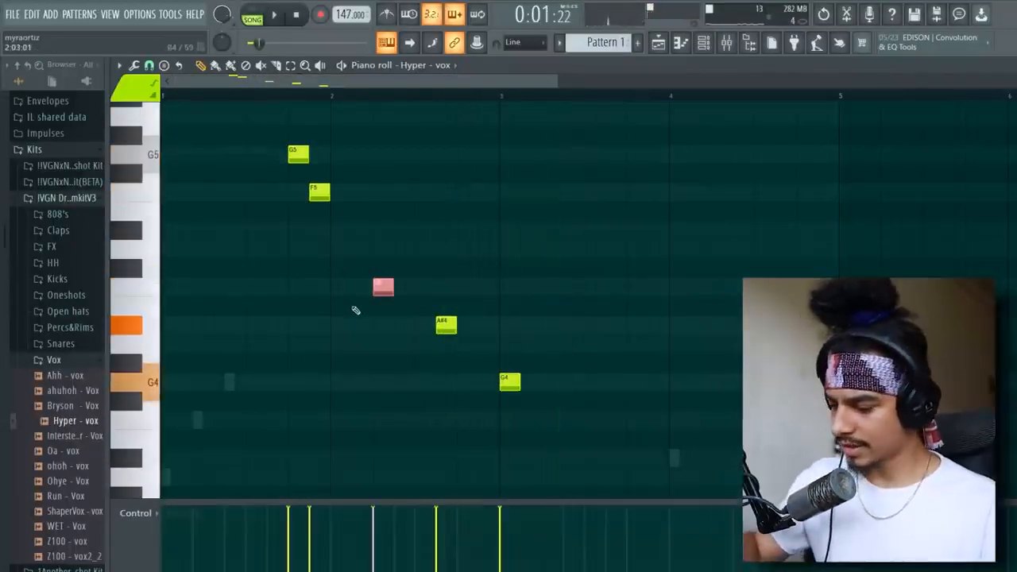
key(alt+u)
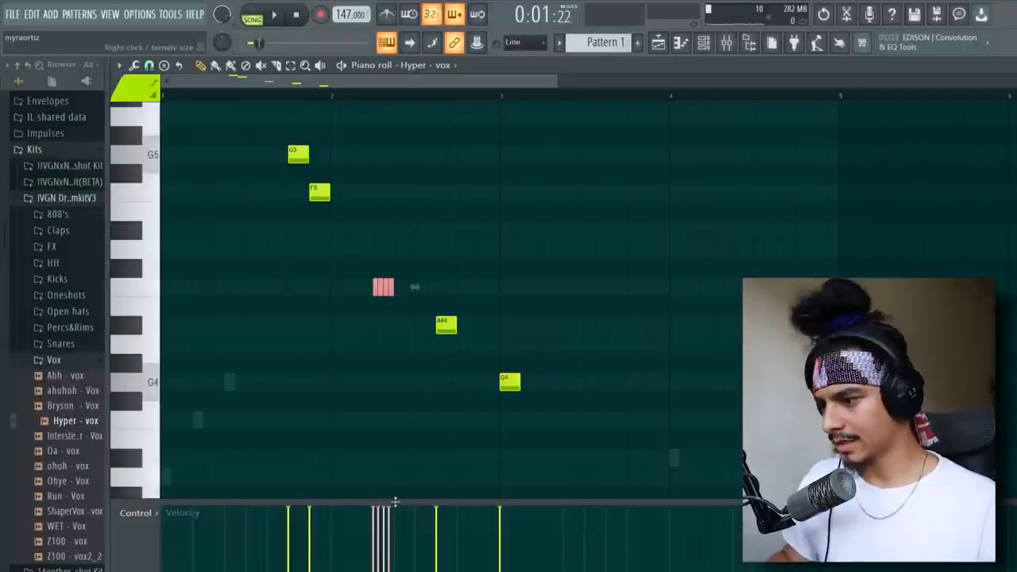
drag(395, 501, 398, 288)
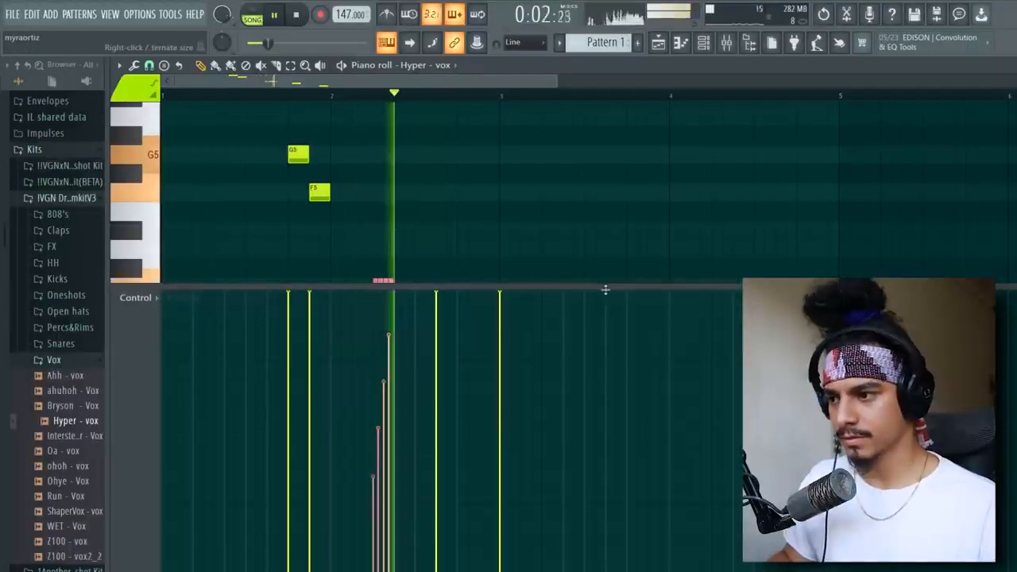
drag(605, 289, 596, 540)
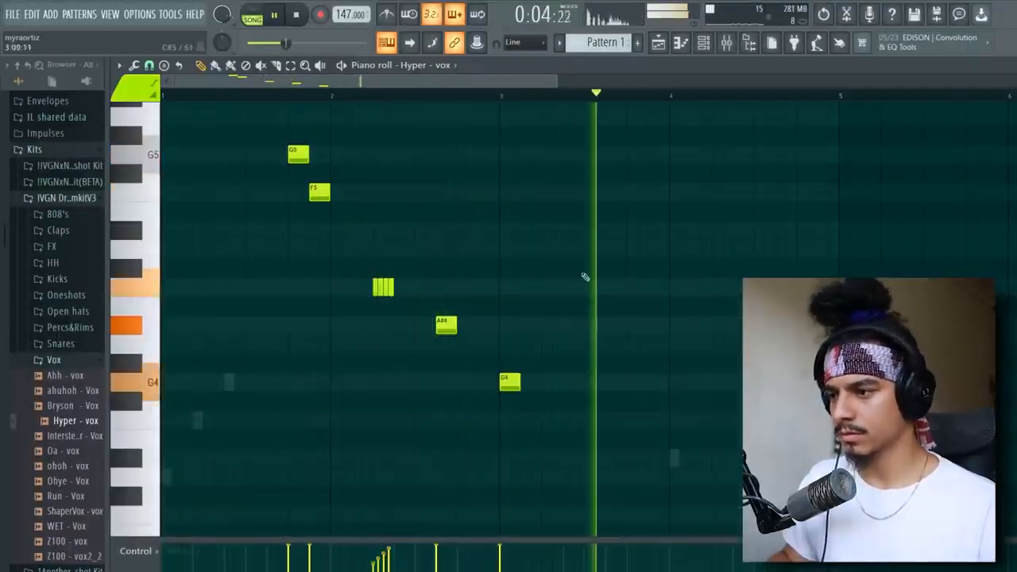
Select all Hyper vox notes and duplicate the four-bar phrase into bars 5 to 8.
scroll(460, 208, down, 3)
key(ctrl+a)
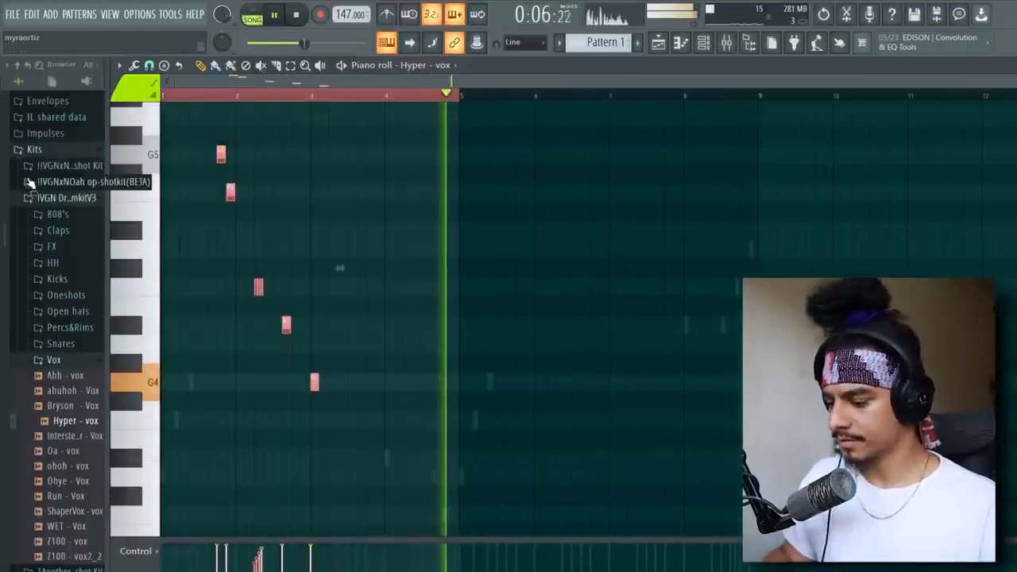
key(ctrl+b)
scroll(583, 261, up, 2)
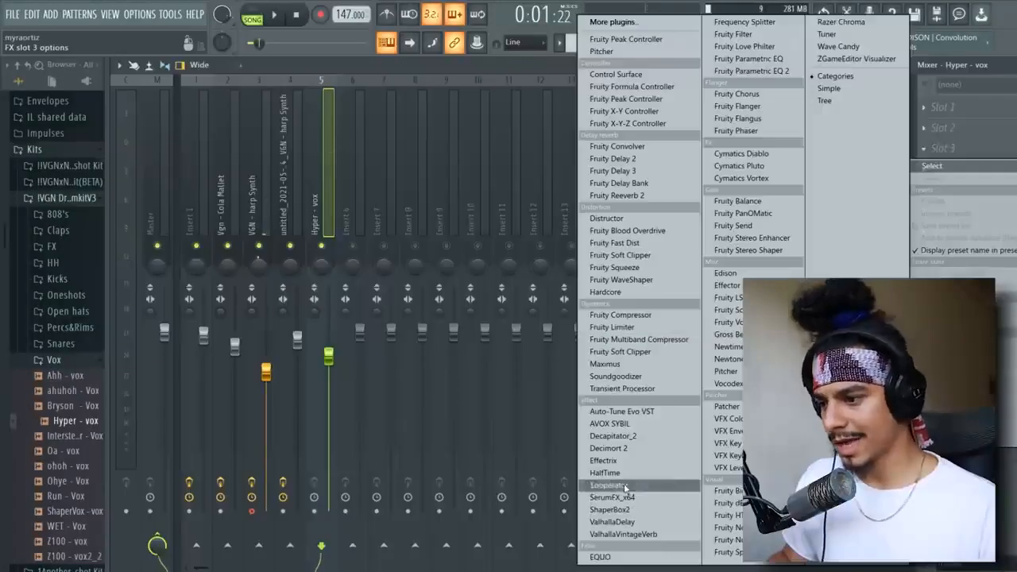
Load Looperator in slot 3 of the Hyper vox track and clear step 2 of its ENV and FX 1 rows.
click(626, 487)
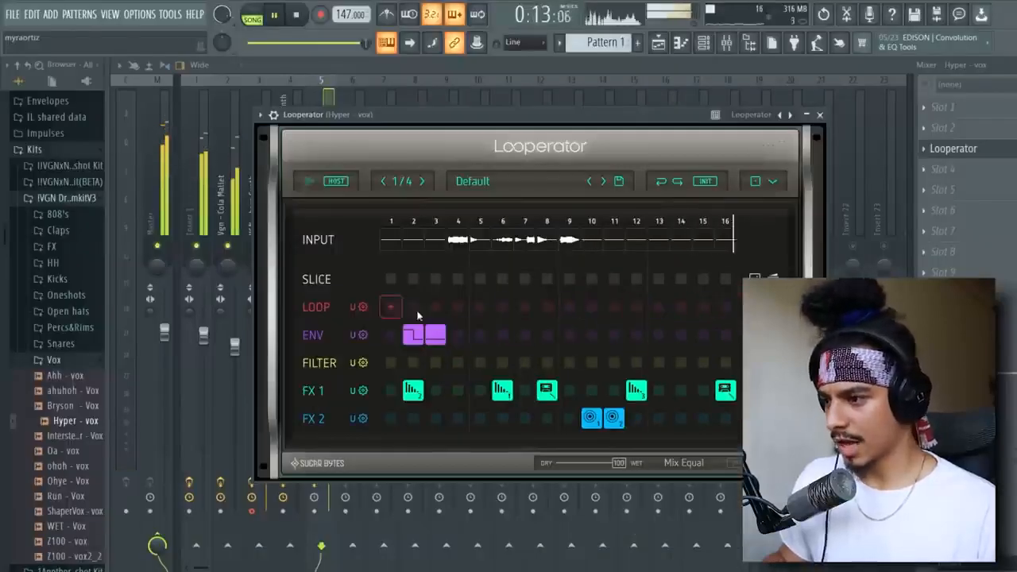
right_click(409, 335)
right_click(414, 390)
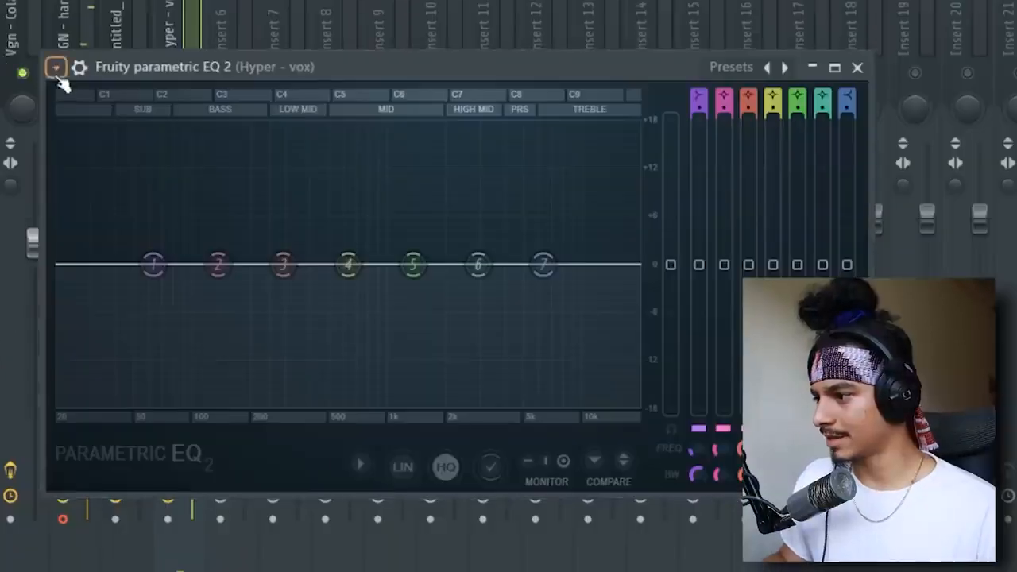
Apply a built-in preset to the Hyper vox's Fruity Parametric EQ 2 and adjust its curve.
click(55, 67)
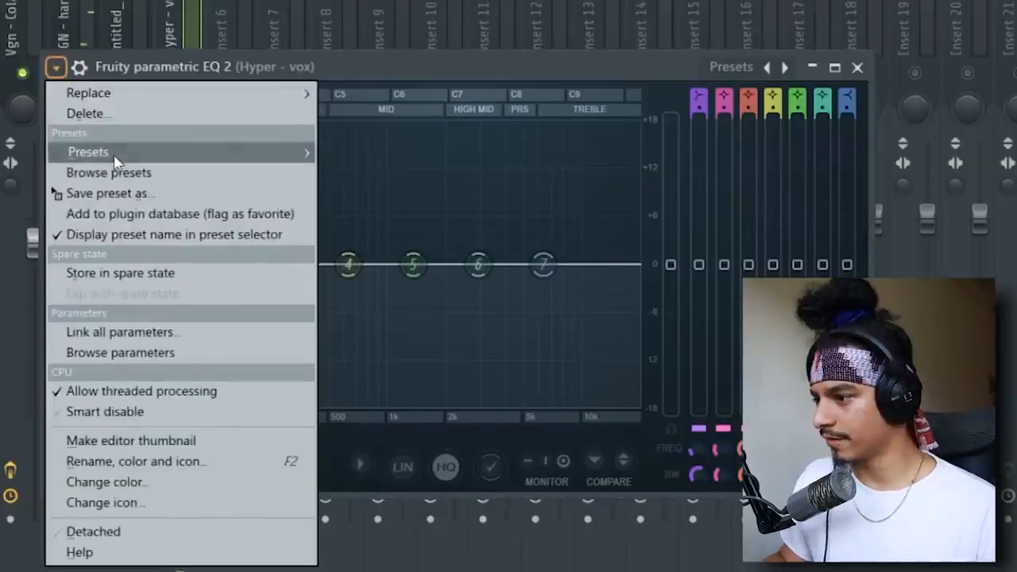
mouse_move(91, 151)
click(374, 150)
drag(642, 284, 541, 268)
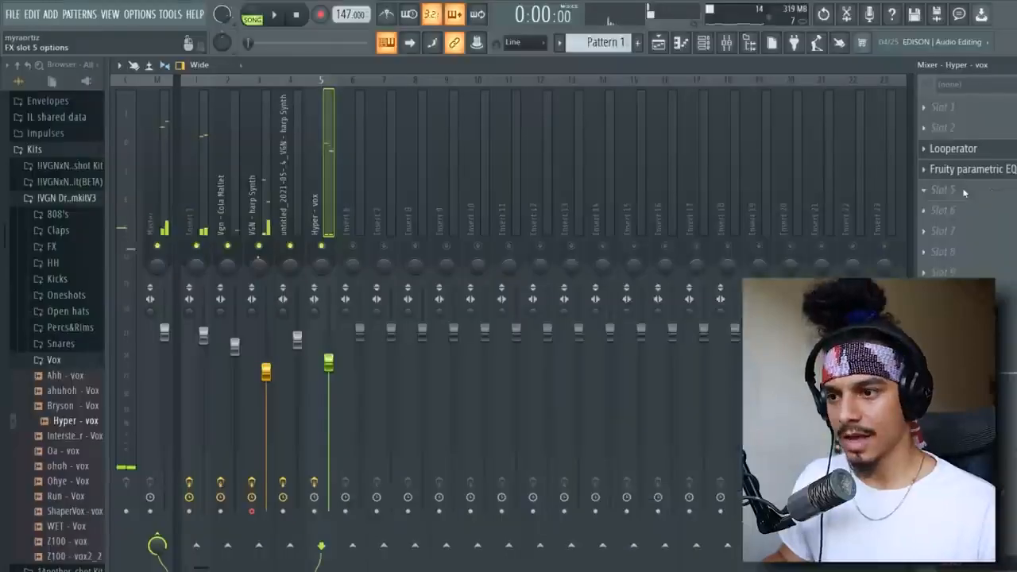
Add Gross Beat in slot 5 of the Hyper vox track with the Reverse time and 1 Beat Gate volume presets.
click(946, 189)
click(693, 336)
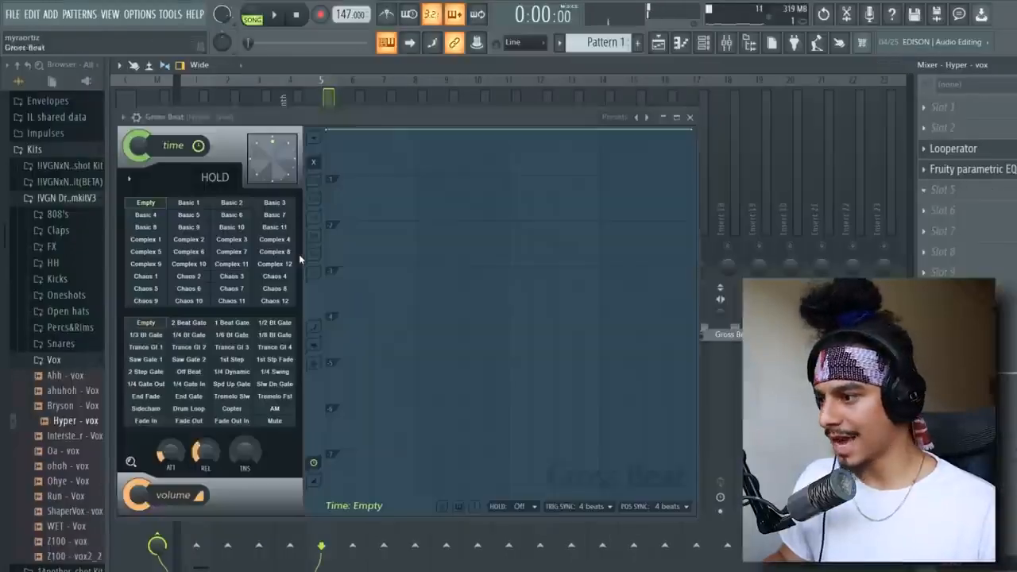
click(139, 265)
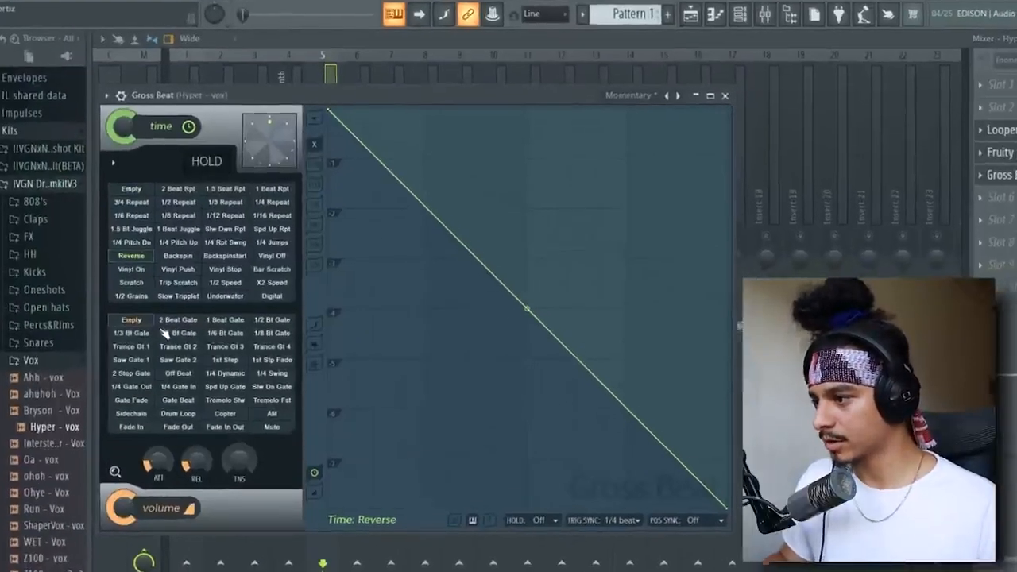
click(189, 323)
click(232, 323)
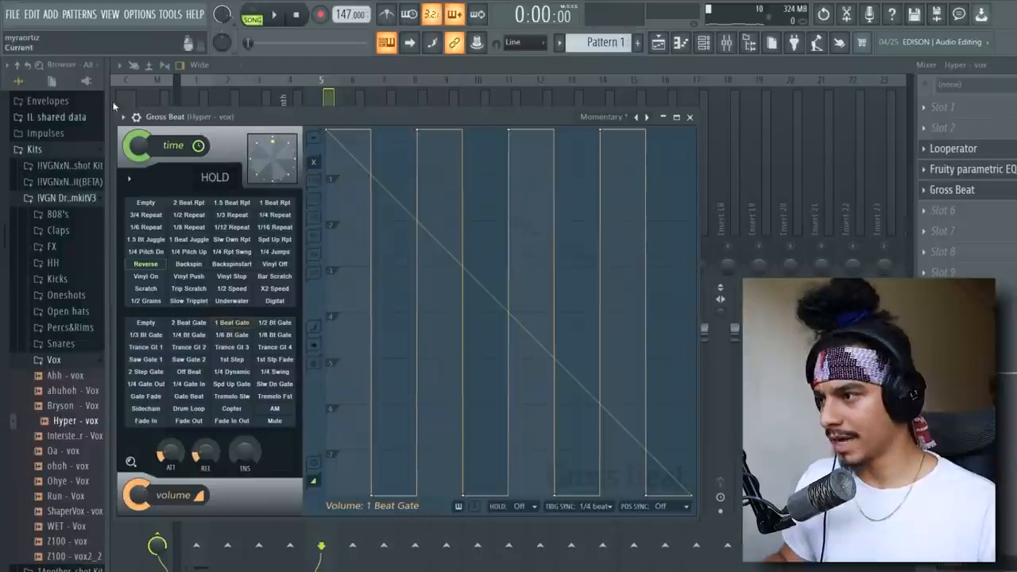
Add ValhallaVintageVerb in slot 6 of the Hyper vox track with its mix at 75.4 %.
click(316, 102)
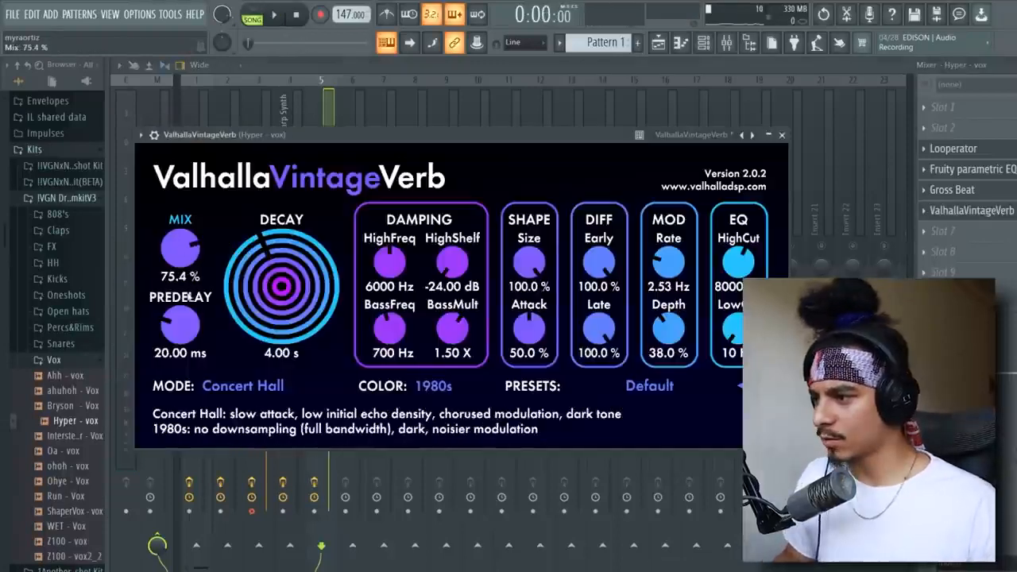
click(337, 107)
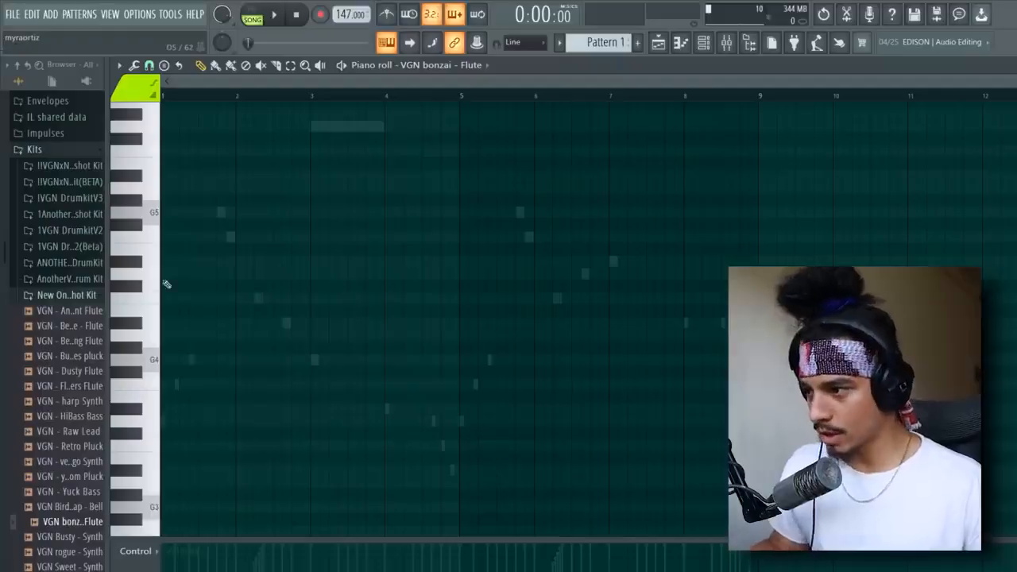
Place the VGN bonzai flute's first two notes from bar 4 onward and bring up the effects of its mixer track.
scroll(159, 285, up, 2)
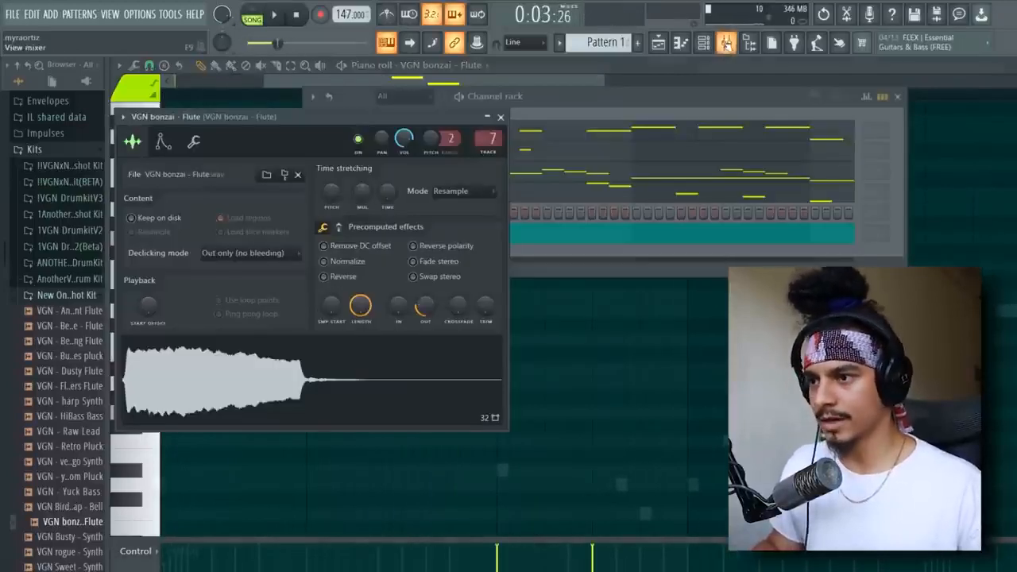
key(F9)
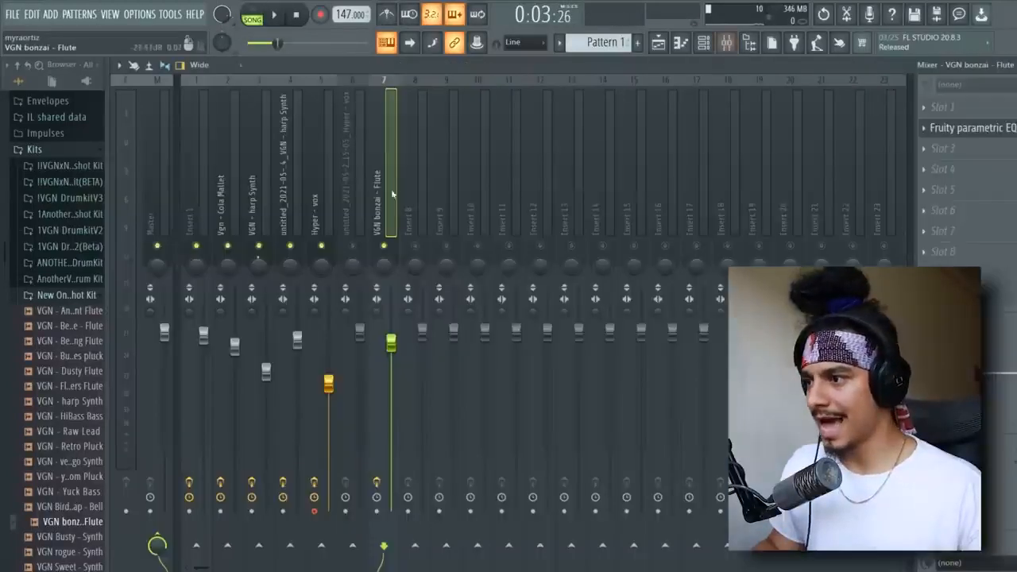
click(957, 115)
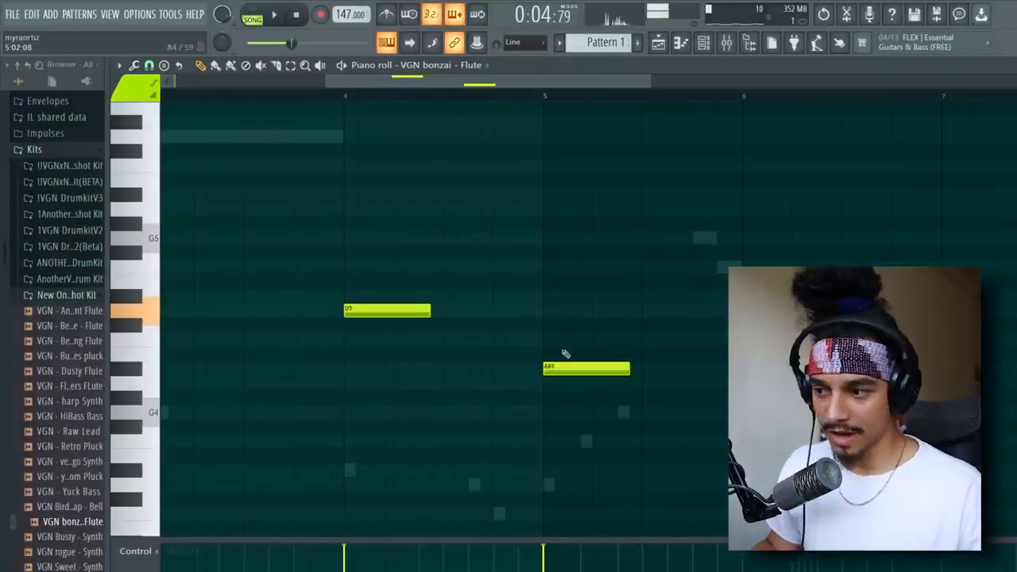
Add a C5 slide note between the flute's D5 and A#4 notes and extend it to the end of bar 4.
scroll(554, 300, down, 2)
scroll(406, 370, down, 2)
scroll(427, 325, up, 4)
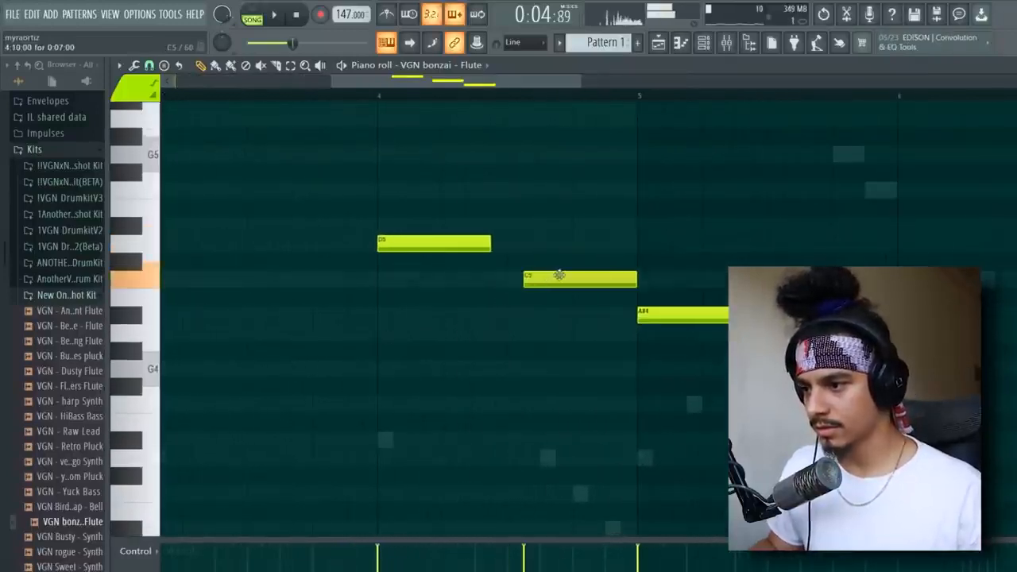
double_click(558, 276)
click(625, 377)
key(space)
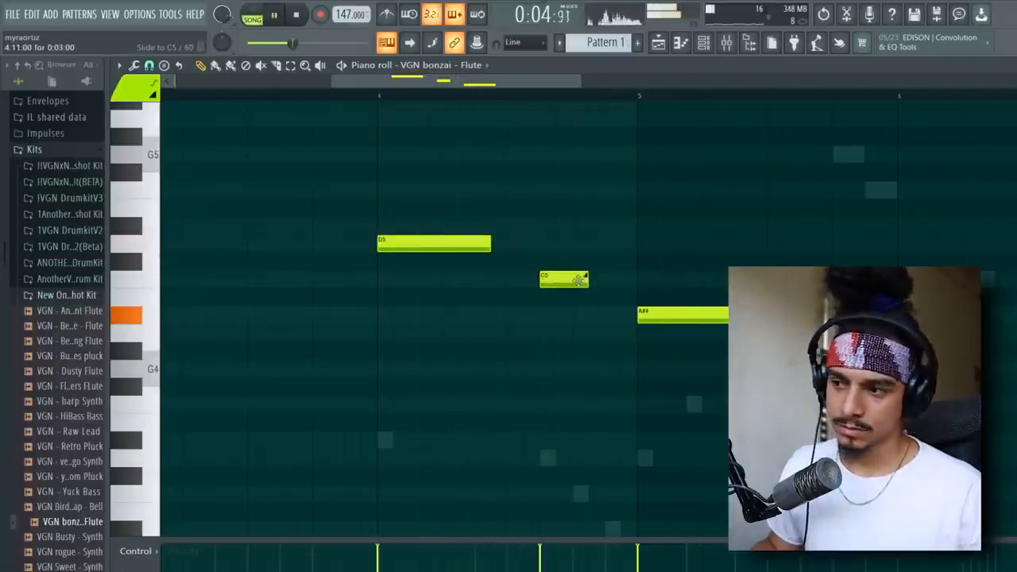
drag(589, 278, 632, 280)
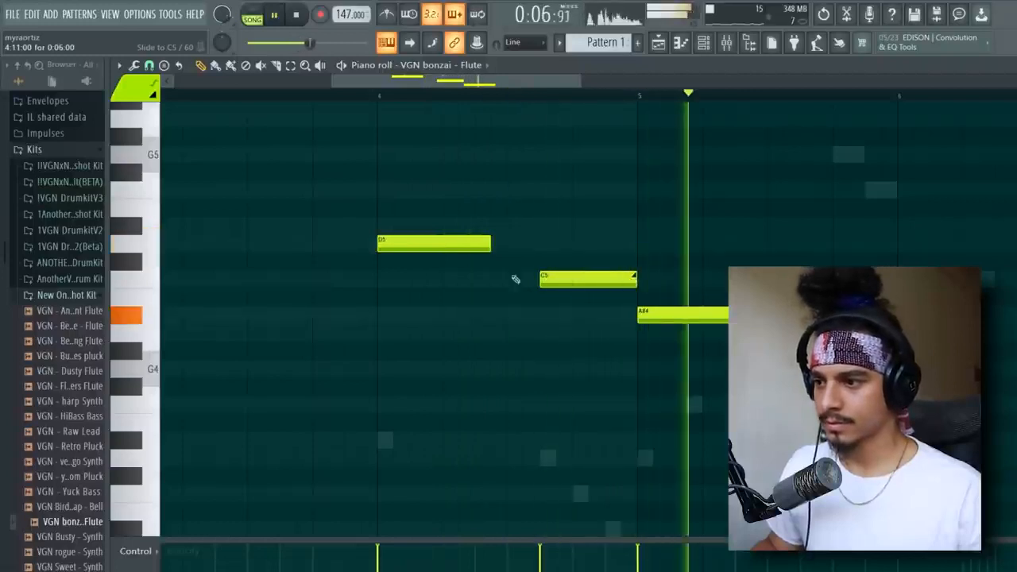
Place a flute A5 note at the start of bar 8 and an overlapping A#5 slide note just after it.
scroll(569, 251, down, 5)
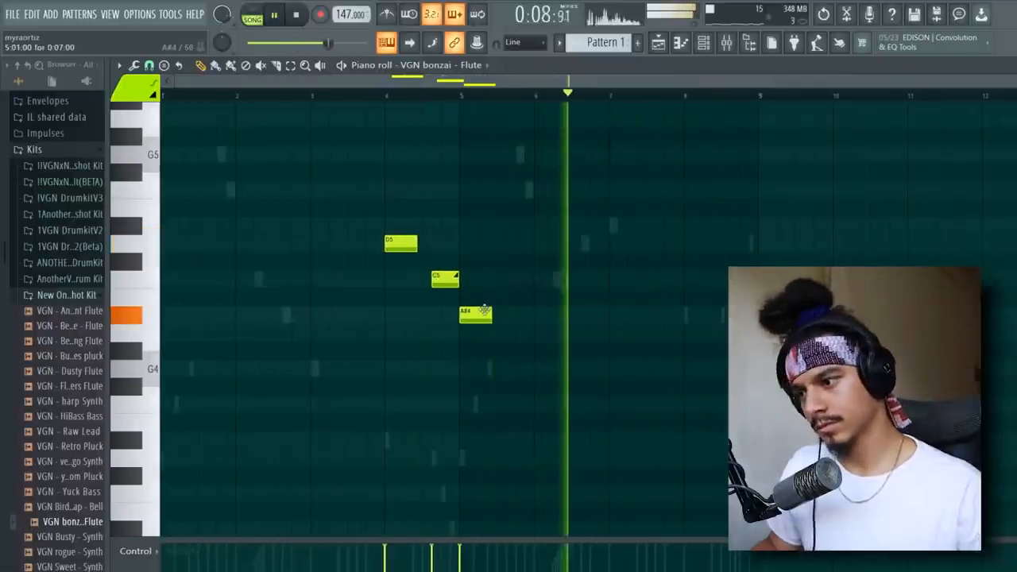
scroll(659, 294, up, 2)
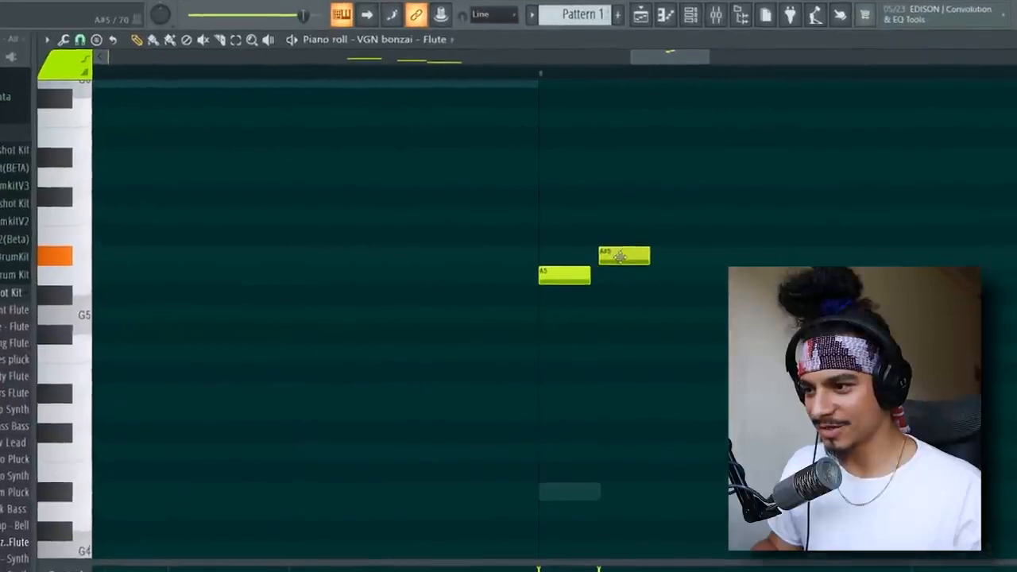
drag(621, 256, 581, 255)
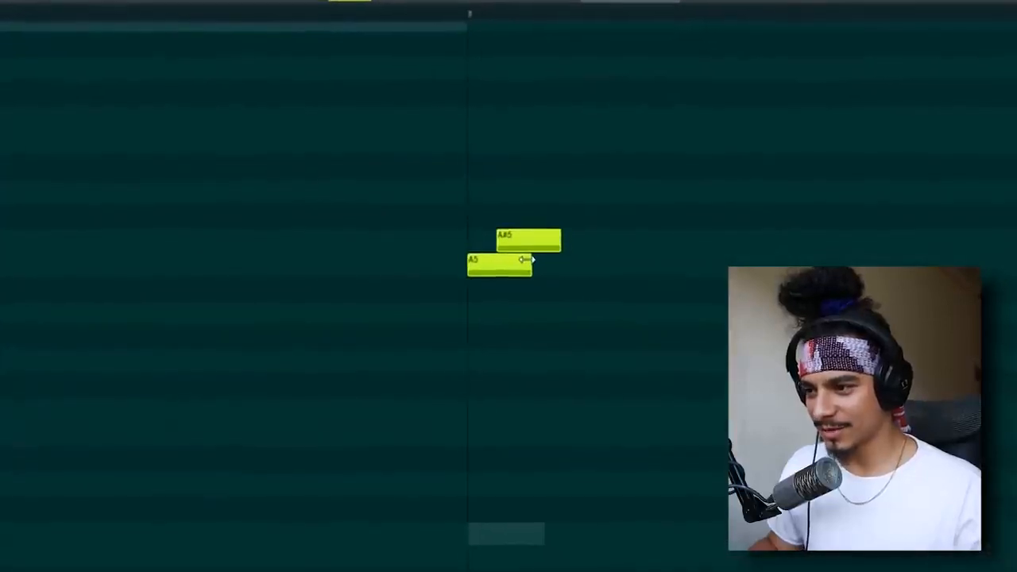
double_click(501, 238)
click(497, 401)
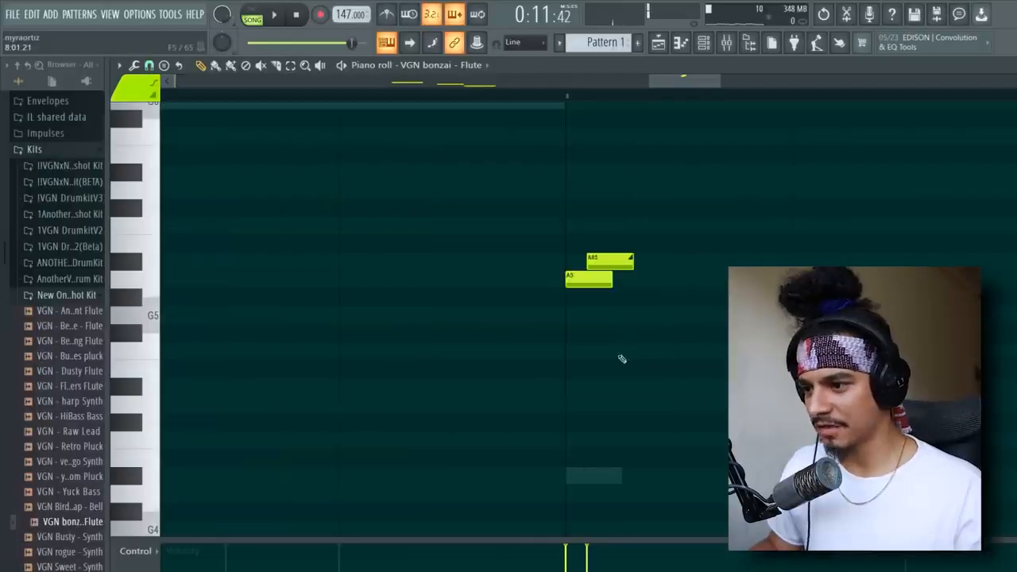
Lengthen the flute's A5 note to meet the A#5 slide note and audition the piano keys around them.
scroll(356, 339, up, 2)
scroll(356, 339, right, 3)
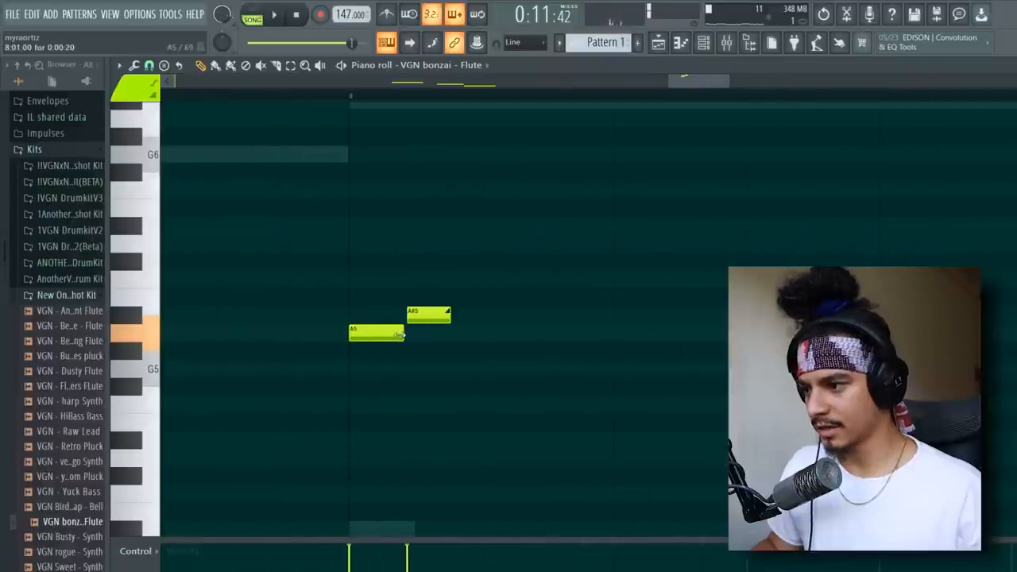
click(135, 315)
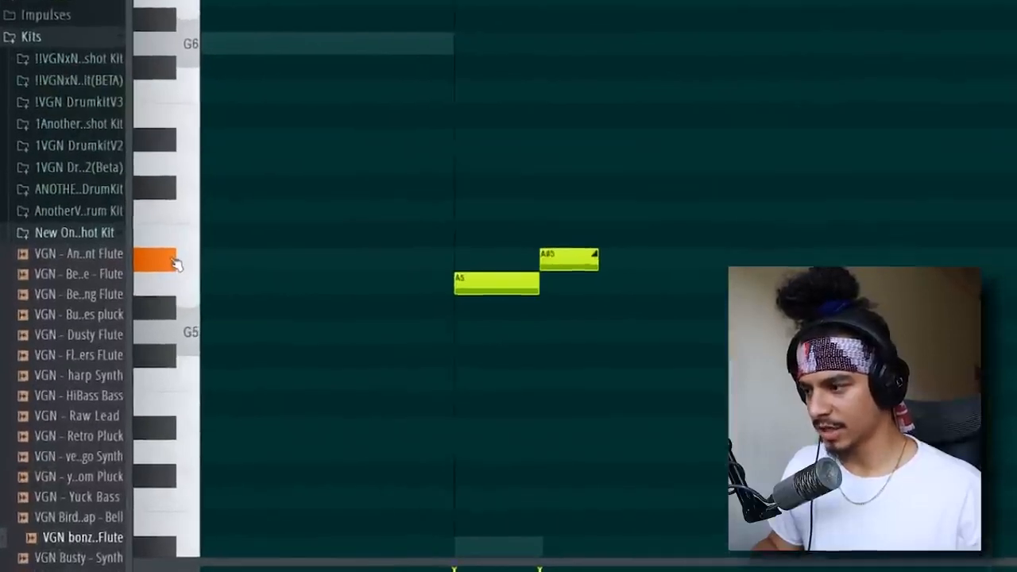
click(147, 371)
click(222, 165)
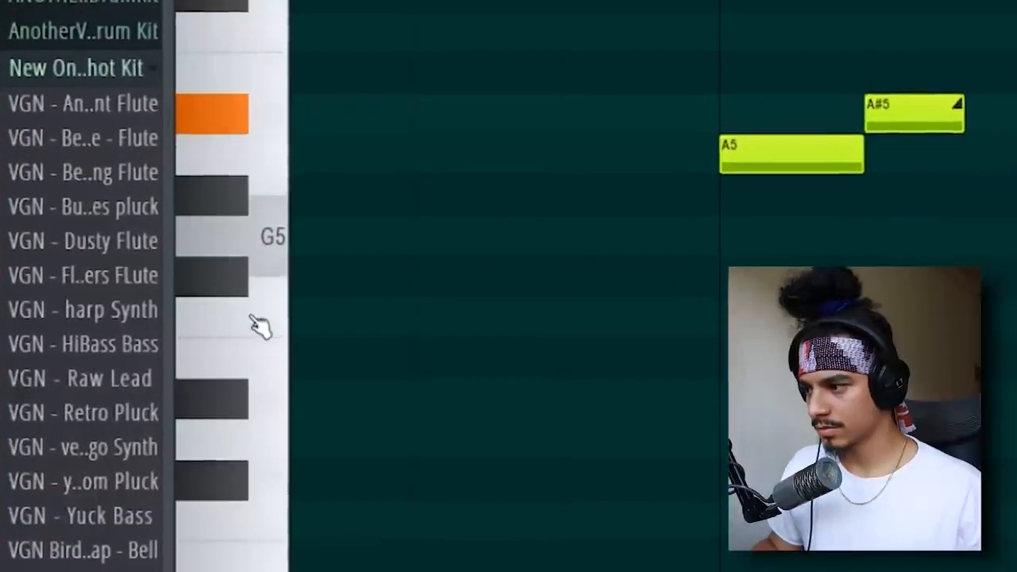
Audition the lower piano keys and add a short F5 slide note to the flute halfway through bar 8.
click(237, 340)
scroll(303, 281, down, 3)
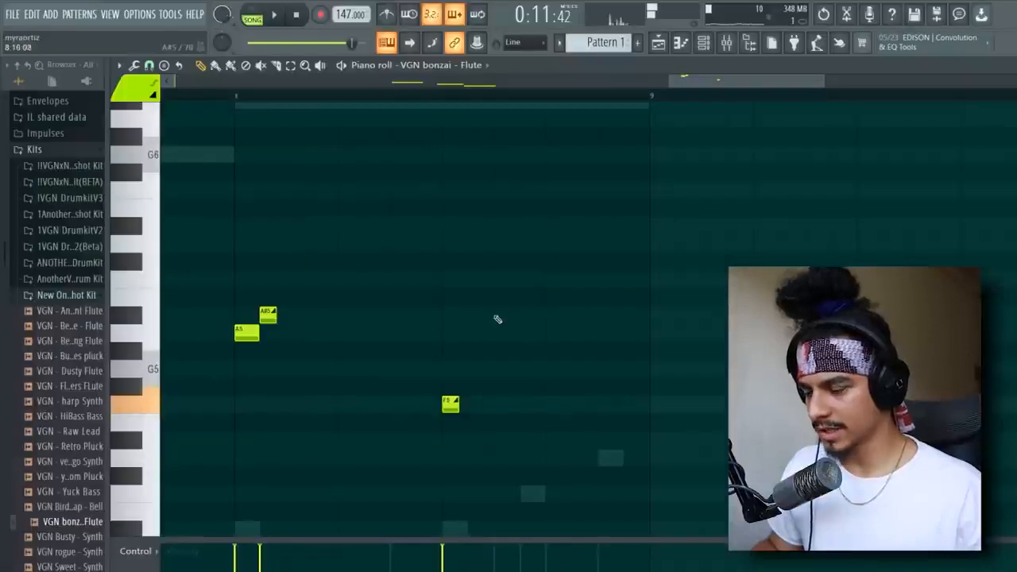
scroll(469, 119, up, 5)
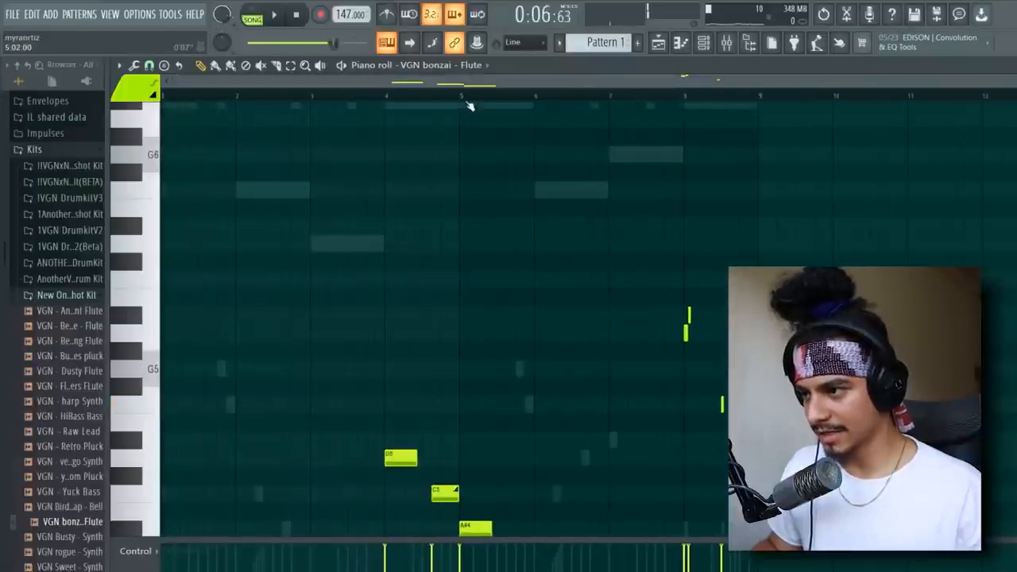
scroll(571, 225, down, 3)
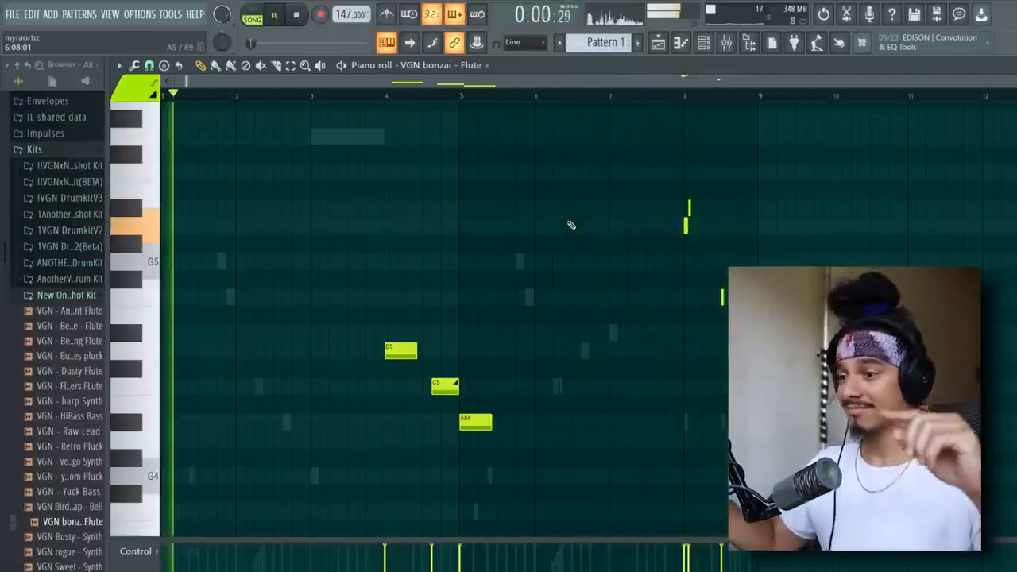
Add the "150 bpm - g# minor - hypeman !" vocal chop from the one-shot kit to playlist Track 3 and play it.
key(F9)
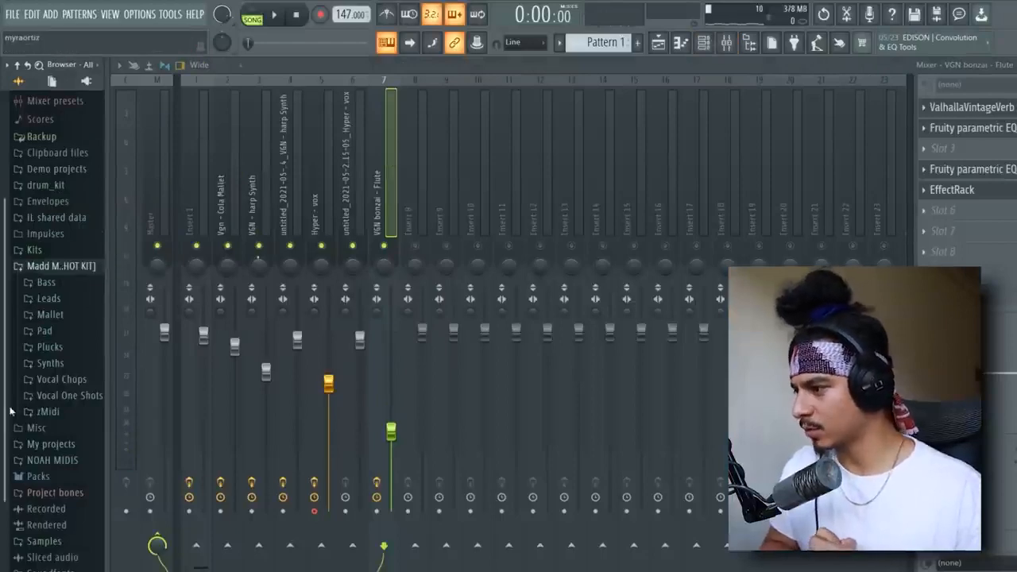
click(80, 375)
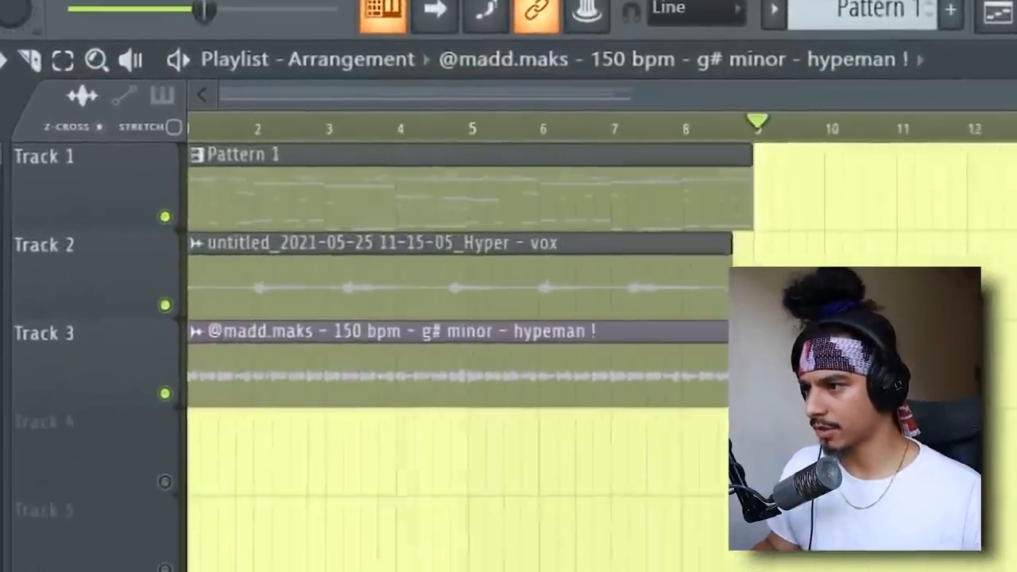
click(293, 128)
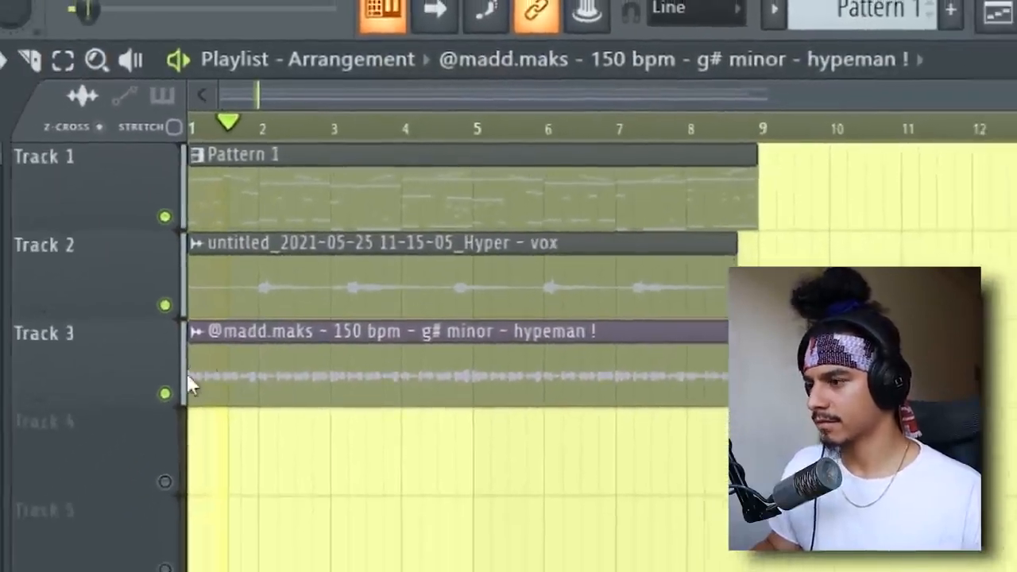
Load ValhallaVintageVerb in slot 3 of the hypeman vocal chop's mixer track 8 and lower the track's volume to about 65%.
double_click(189, 377)
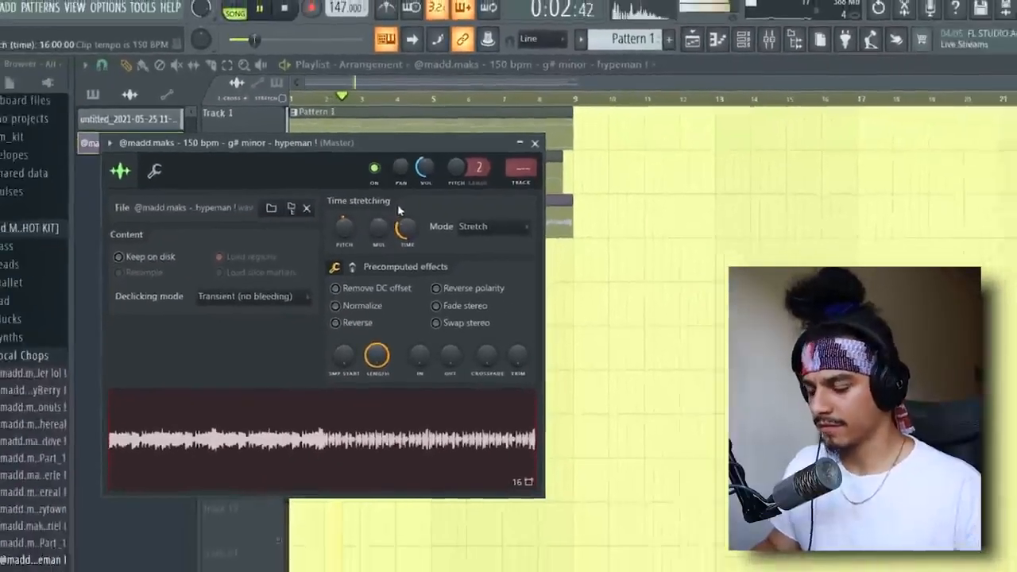
key(F9)
key(space)
click(947, 150)
mouse_move(953, 164)
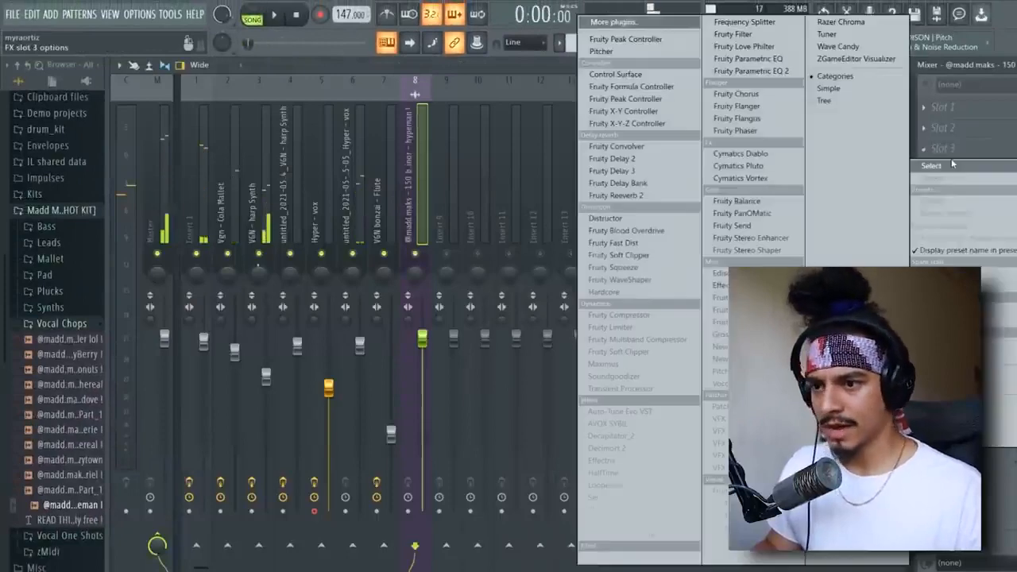
click(623, 535)
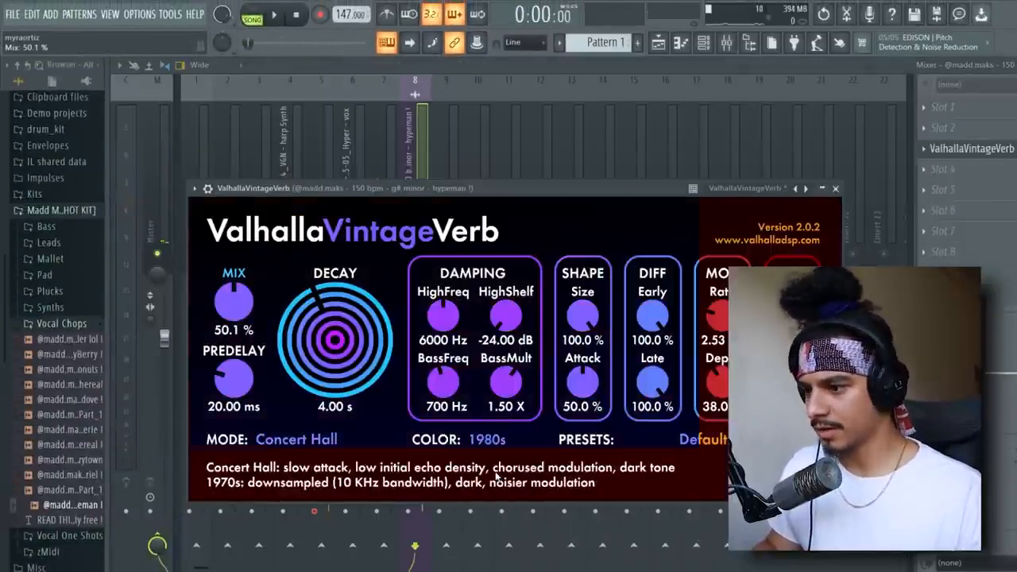
click(421, 169)
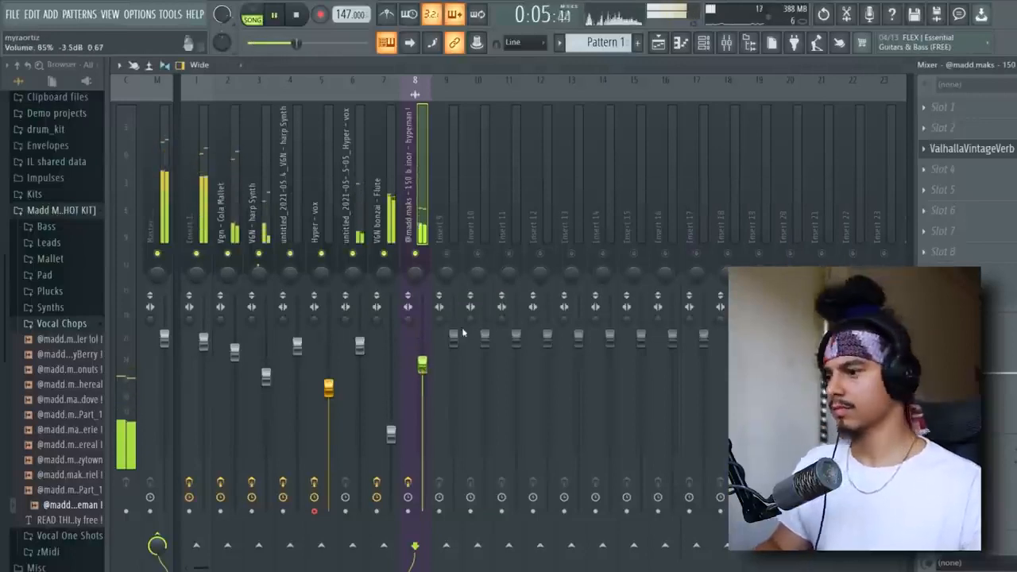
Add the VGN RattleSnake Clap and Jolt HH as new channels, with a clap hit on step 9.
click(954, 191)
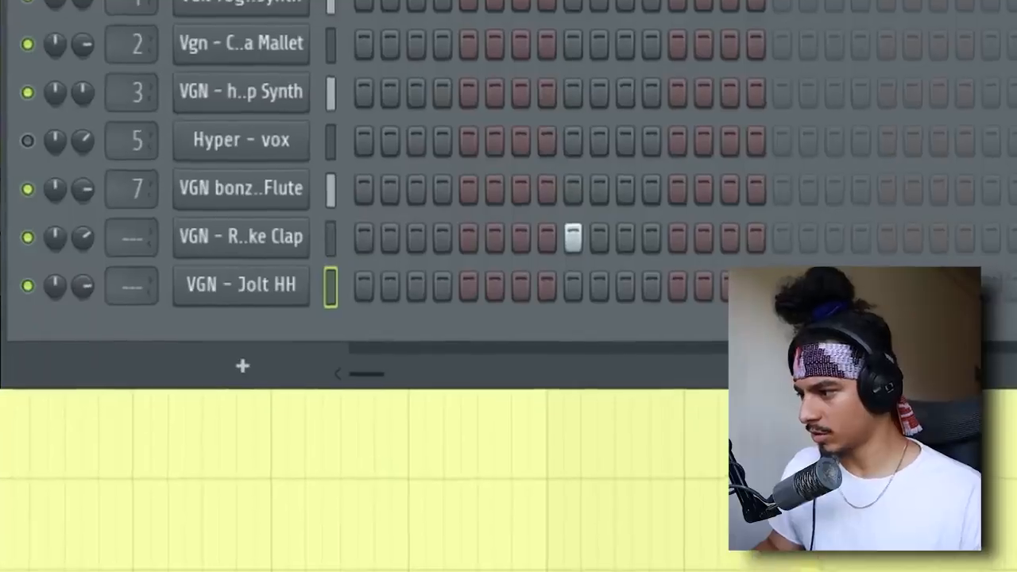
drag(274, 302, 237, 310)
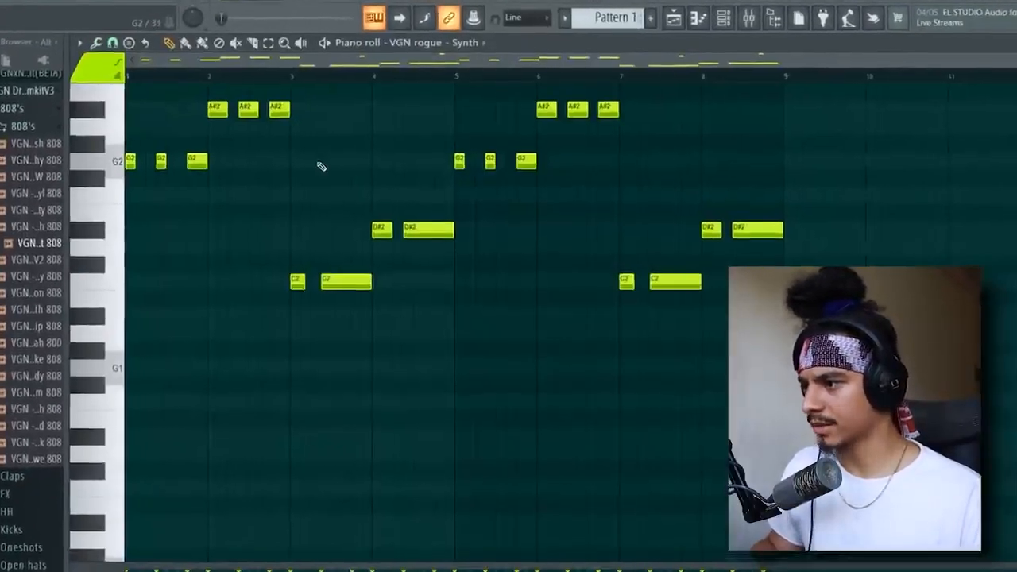
Enter Erupt 808 notes following the bass line: A#5 in bar 2, C5 in bar 3, D#5 and D#6 in bar 4.
scroll(321, 166, up, 3)
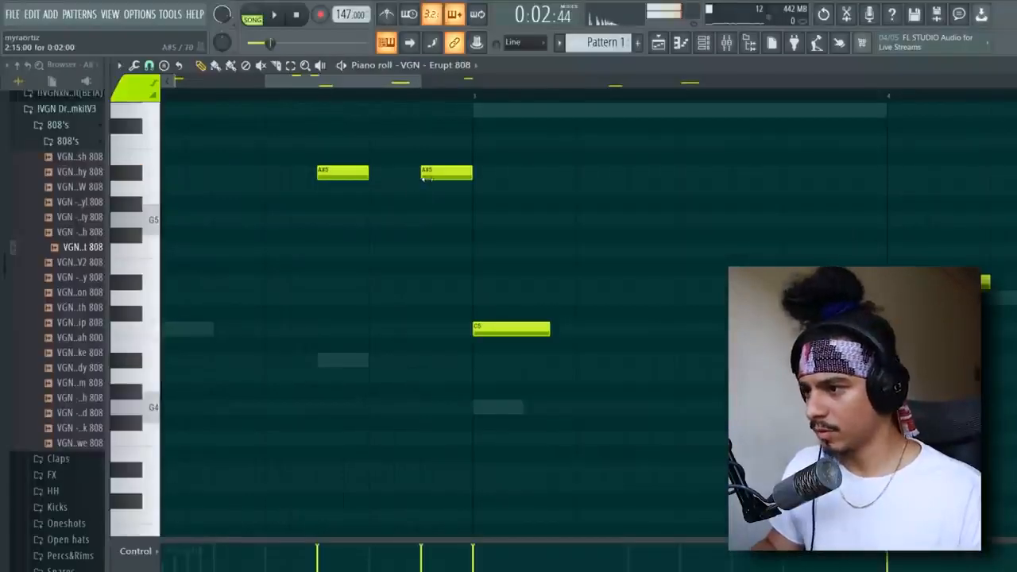
double_click(425, 175)
click(609, 372)
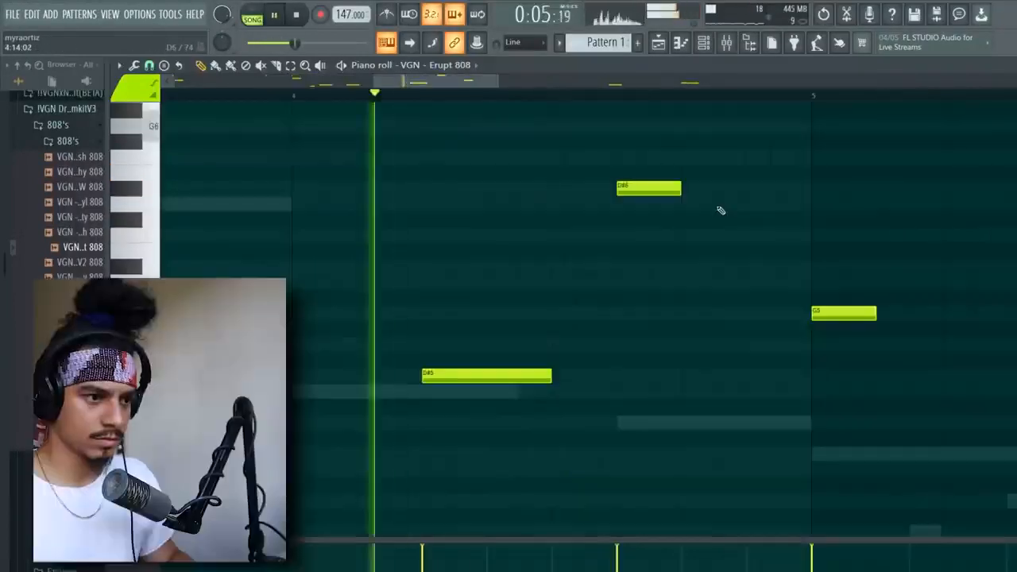
Add D6 and C6 notes to the 808 at the end of bar 4 and lower both by two semitones.
click(724, 199)
click(759, 232)
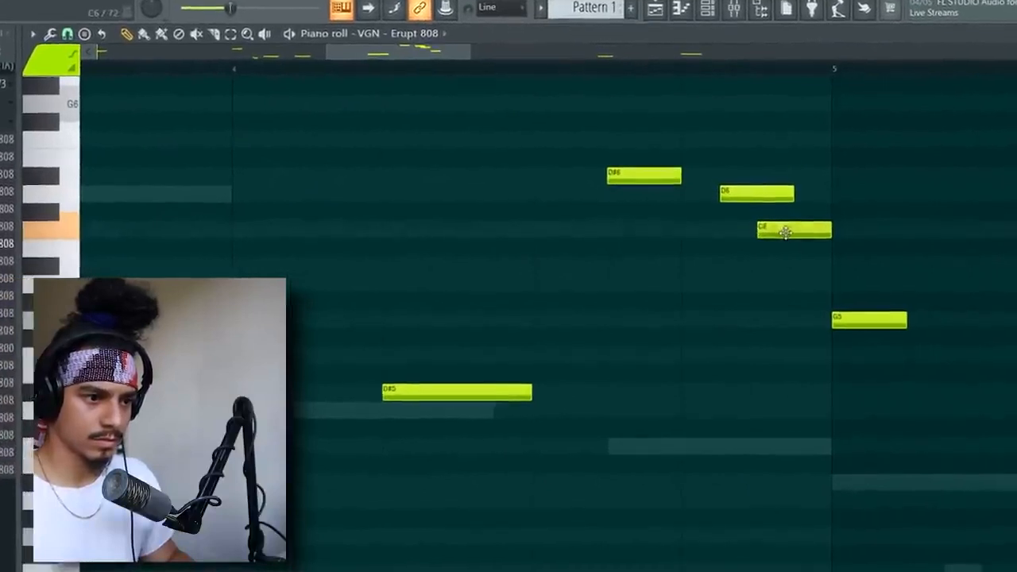
drag(787, 243, 792, 272)
drag(756, 193, 755, 230)
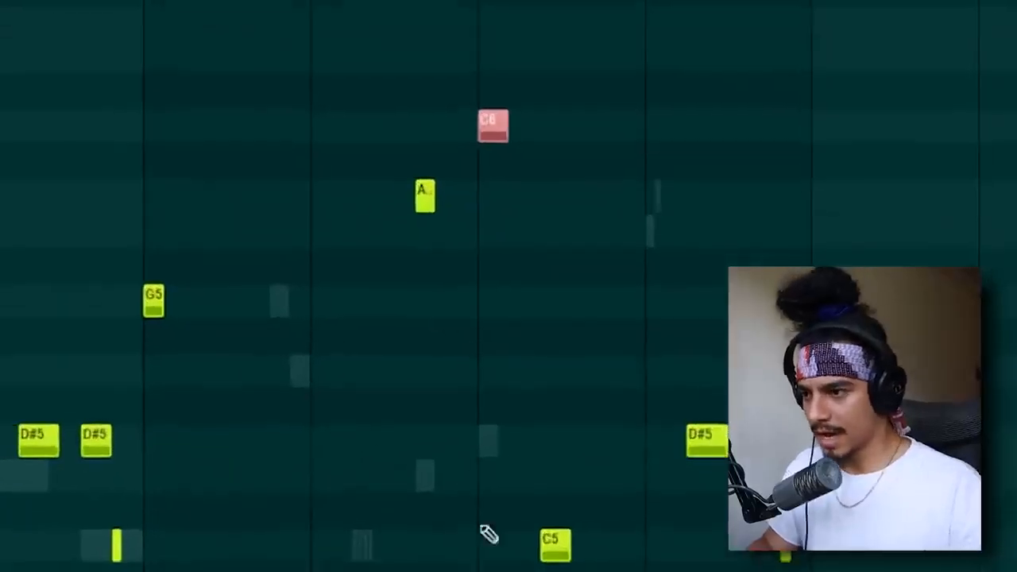
Reopen the Erupt 808's notes, remove the second C5 in bar 3 and set the note snapping to Step.
key(F6)
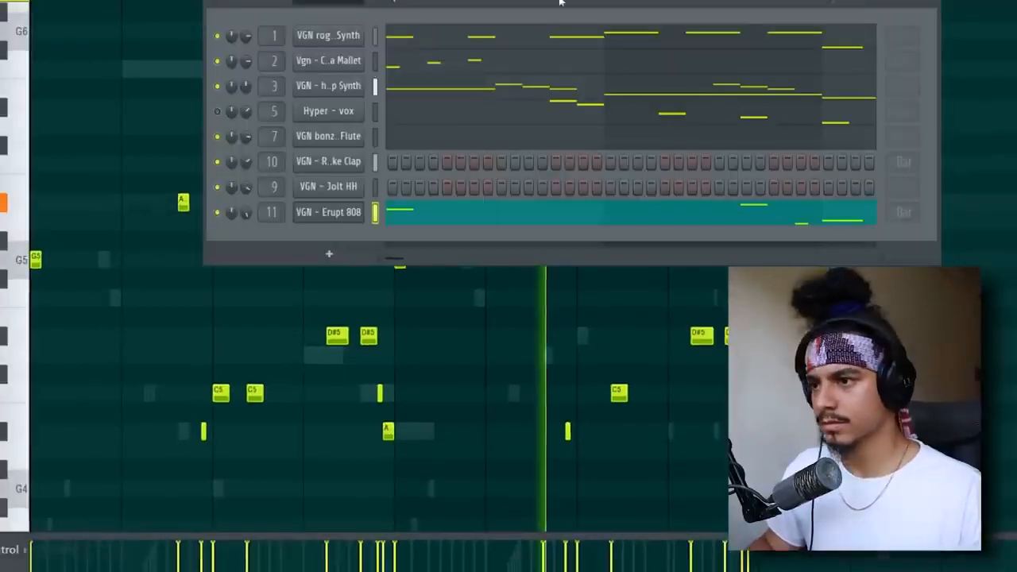
click(333, 213)
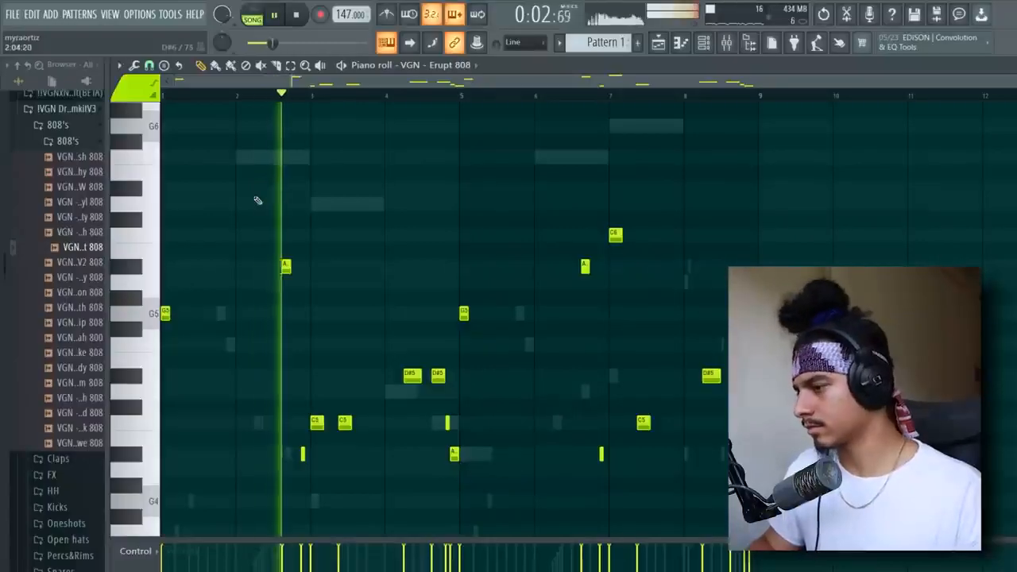
scroll(257, 201, up, 3)
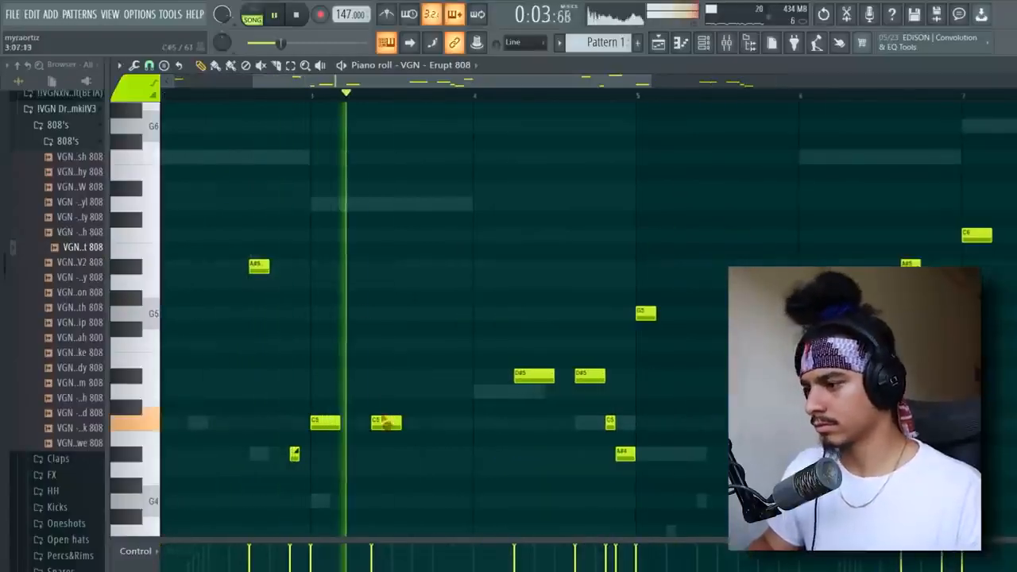
click(149, 66)
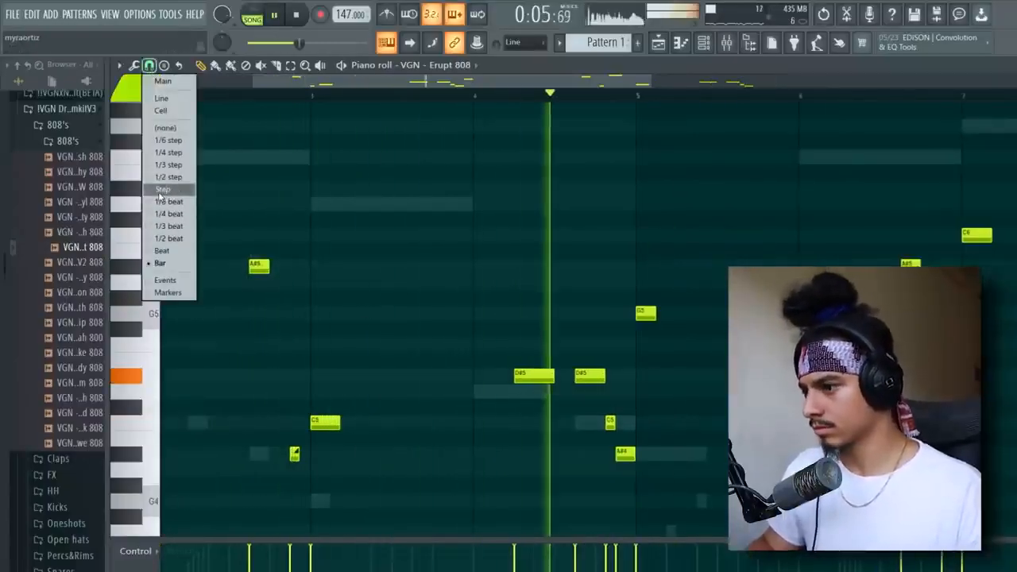
click(163, 195)
Replace the C5 and A#4 closing the 808's bar 4 with two short F5 notes and add F6 and D#6 in bar 6.
key(space)
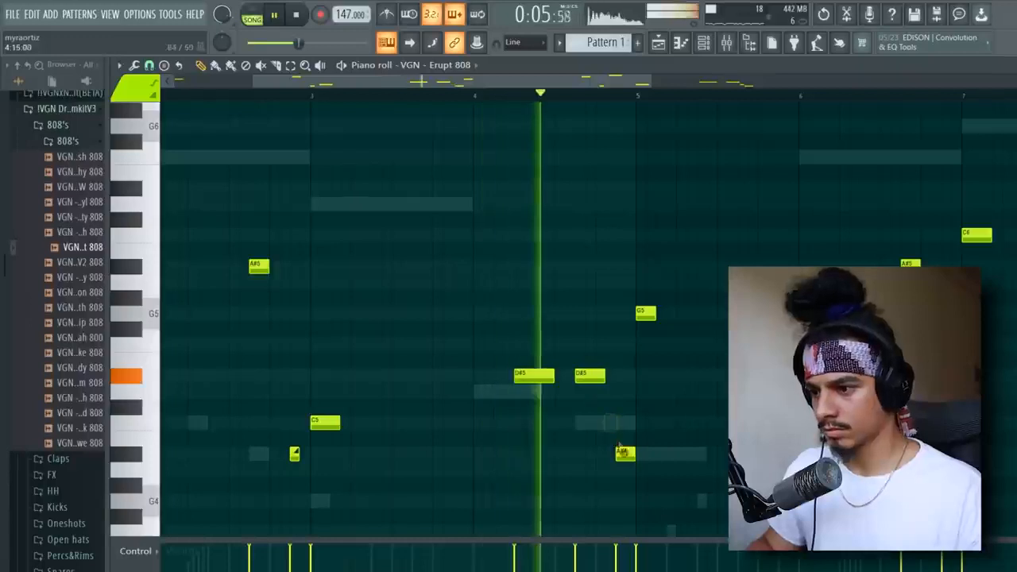
click(622, 344)
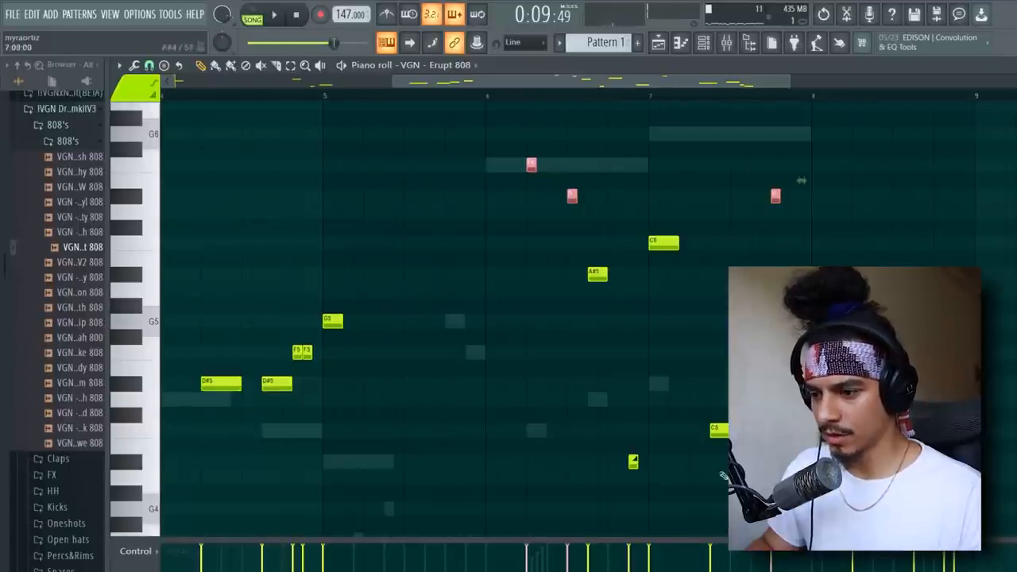
Lower the velocity of the 808's F6 and D#6 notes in bar 6 and delete the D#6 near the end of bar 7.
drag(635, 539, 612, 424)
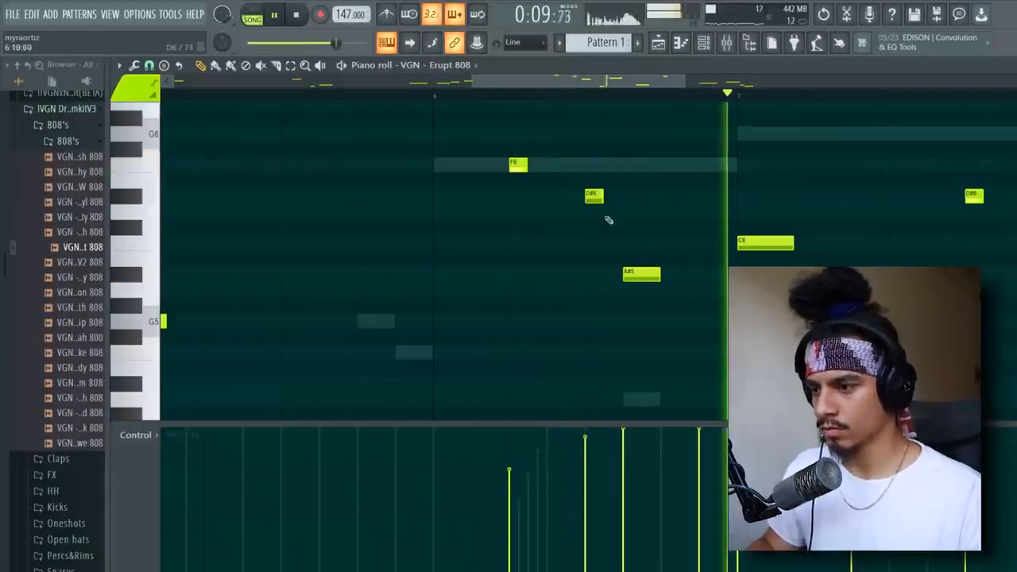
scroll(496, 254, down, 3)
right_click(680, 197)
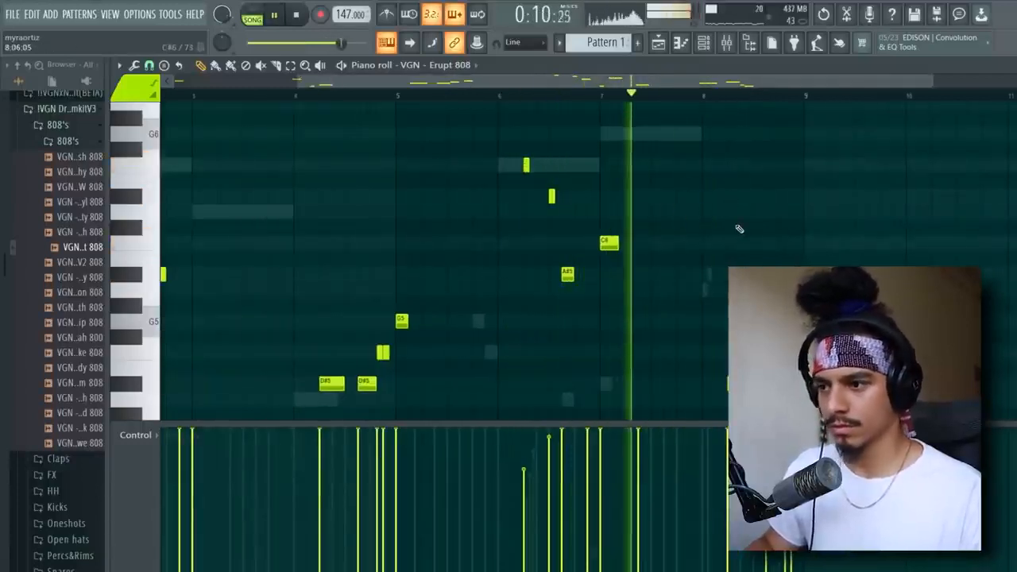
Raise the 808's first D#5 in bar 8 an octave to D#6 and extend the opening G5 to meet the A#5.
scroll(701, 203, up, 2)
key(space)
scroll(698, 208, down, 2)
click(699, 337)
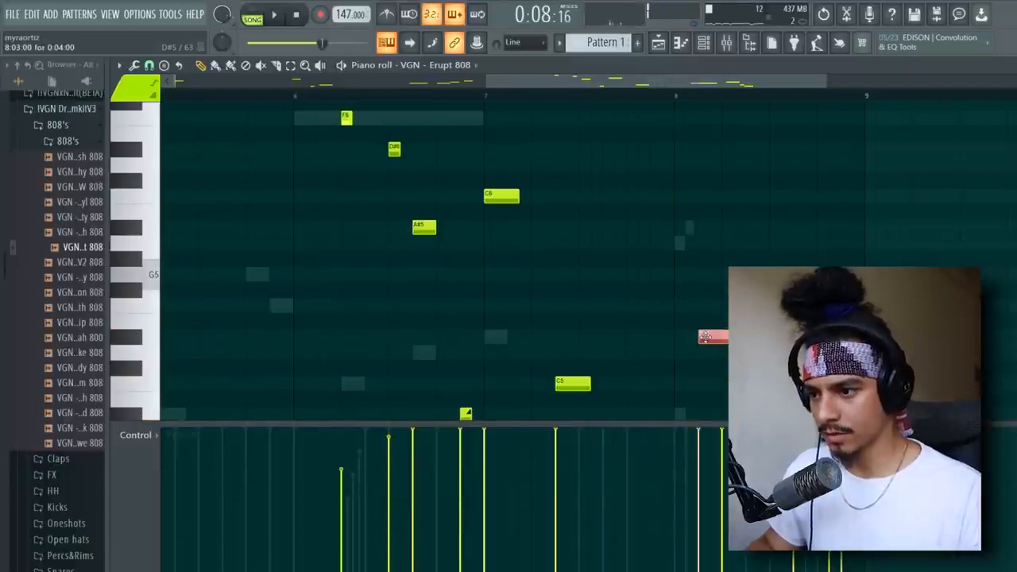
key(space)
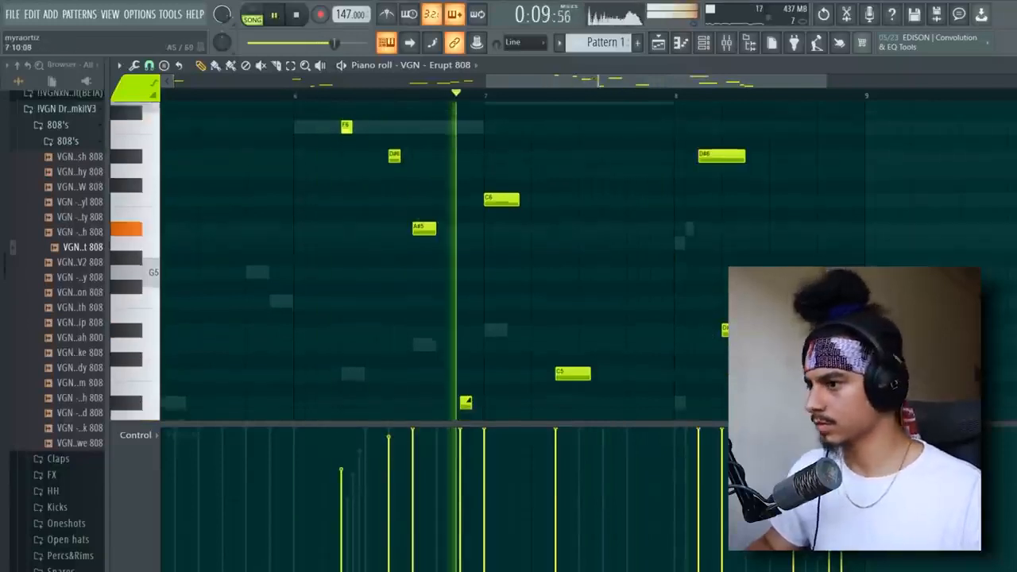
scroll(604, 251, down, 3)
scroll(618, 236, down, 3)
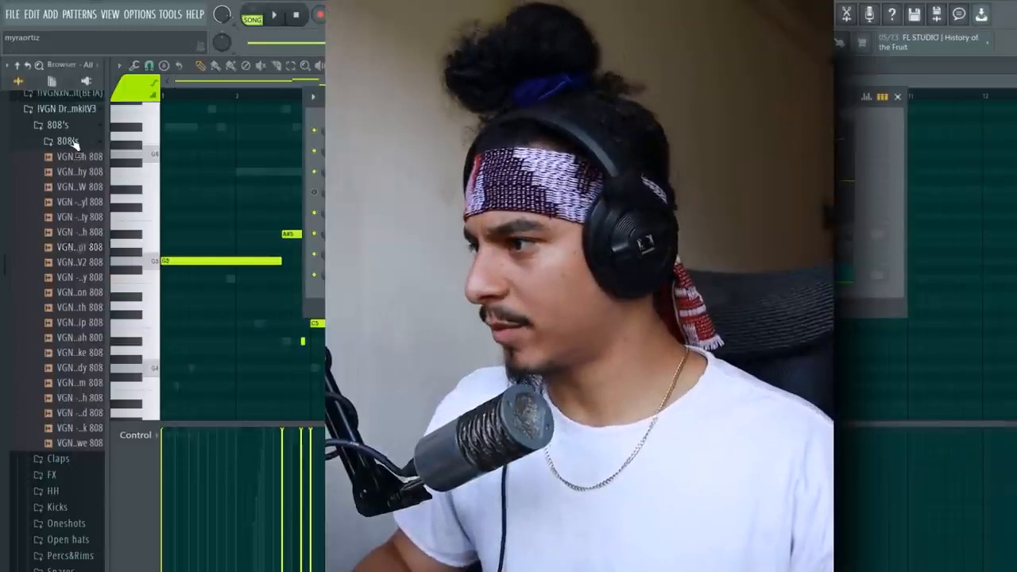
Load a hi-hat MIDI pattern from the drum kit's HH midi folder onto the Jolt HH channel.
click(67, 141)
click(60, 189)
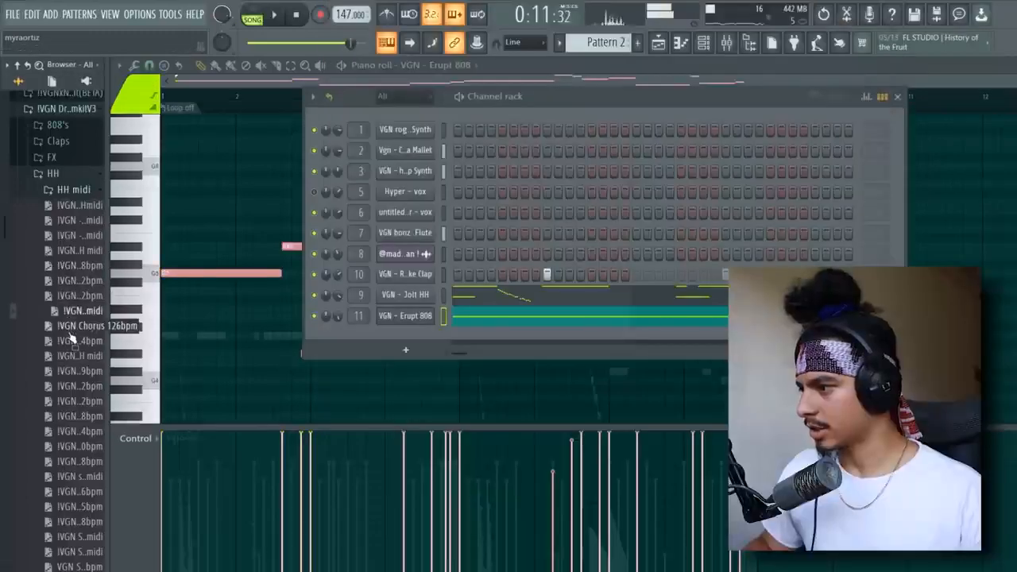
drag(449, 302, 452, 300)
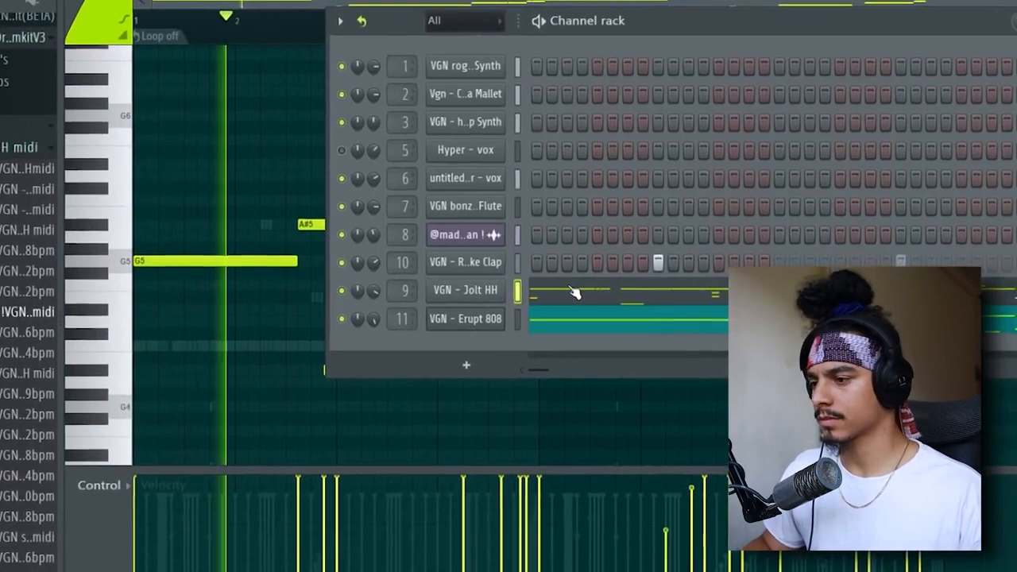
Examine the Jolt HH pattern and its low-pitched hits during playback, and switch the piano roll to the Erupt 808.
click(574, 293)
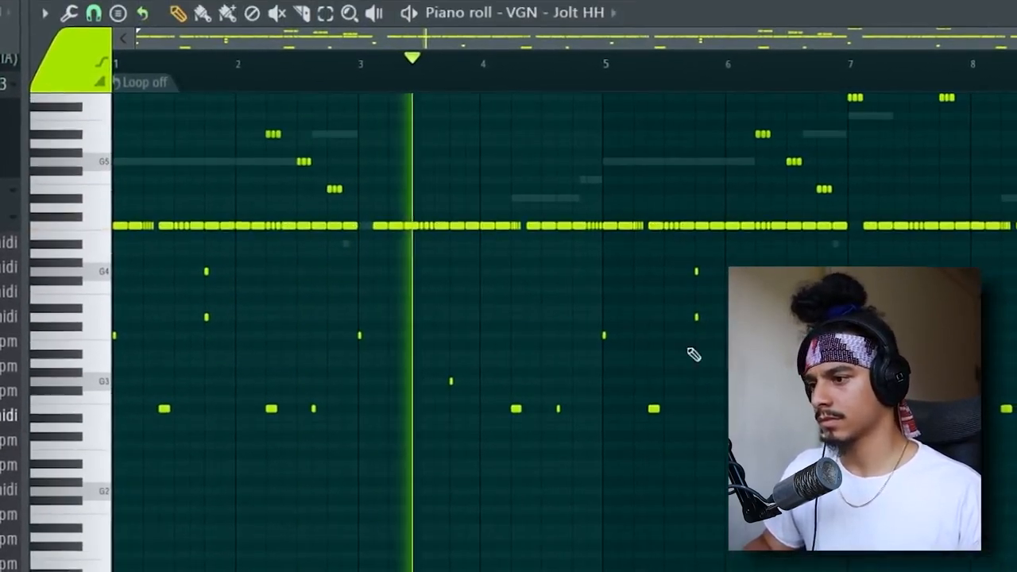
drag(1001, 509, 96, 350)
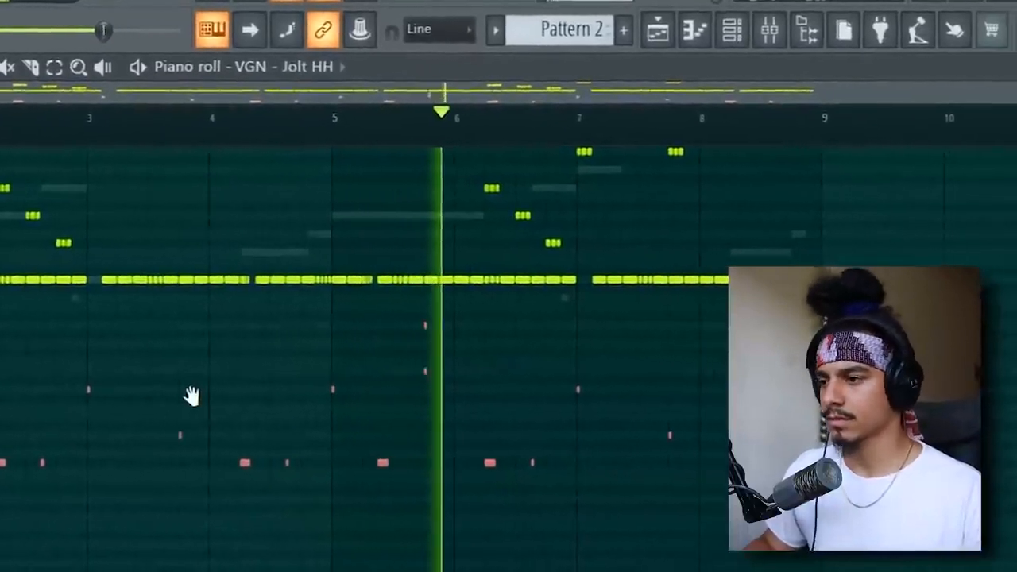
click(240, 408)
scroll(600, 234, up, 2)
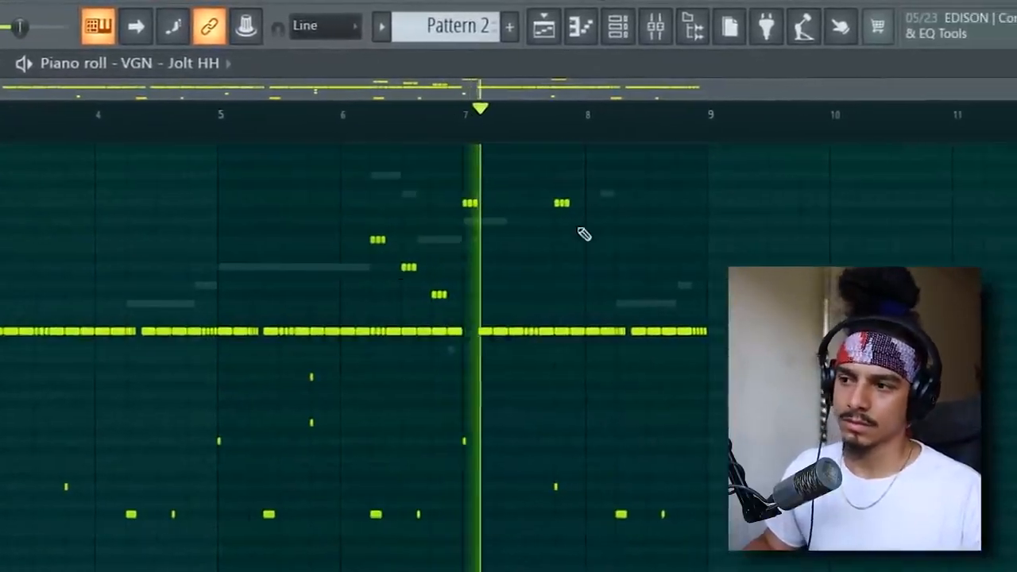
click(183, 63)
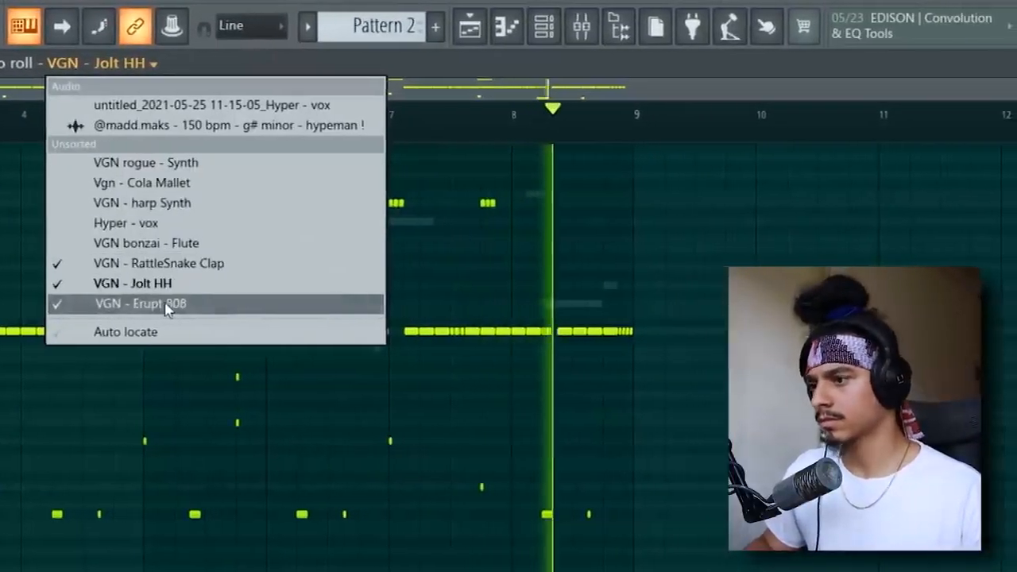
click(183, 303)
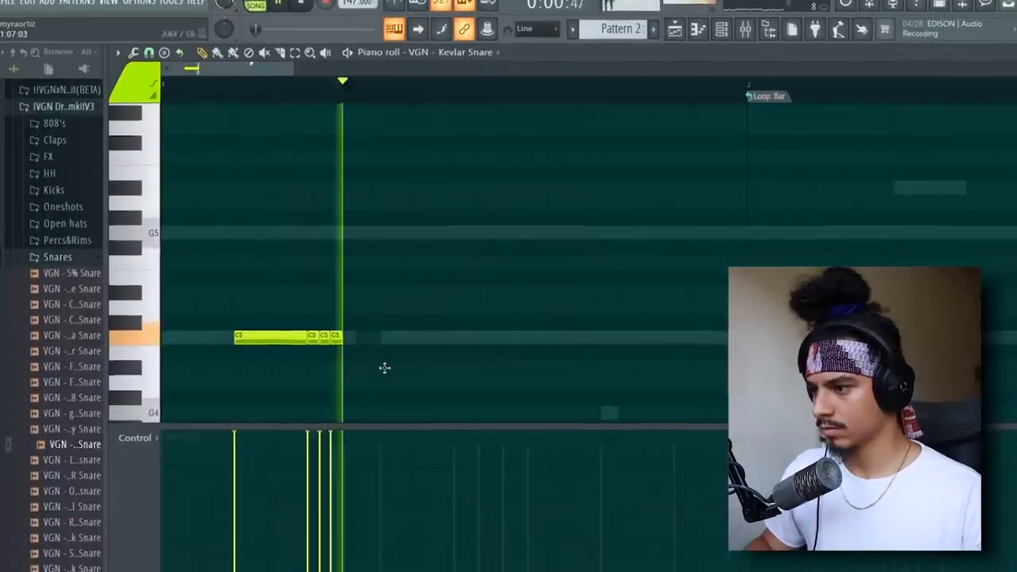
Add a short A#4 snare after the C5 roll in bar 1 and lower the velocities of the three short C5 hits and the A#4.
click(385, 368)
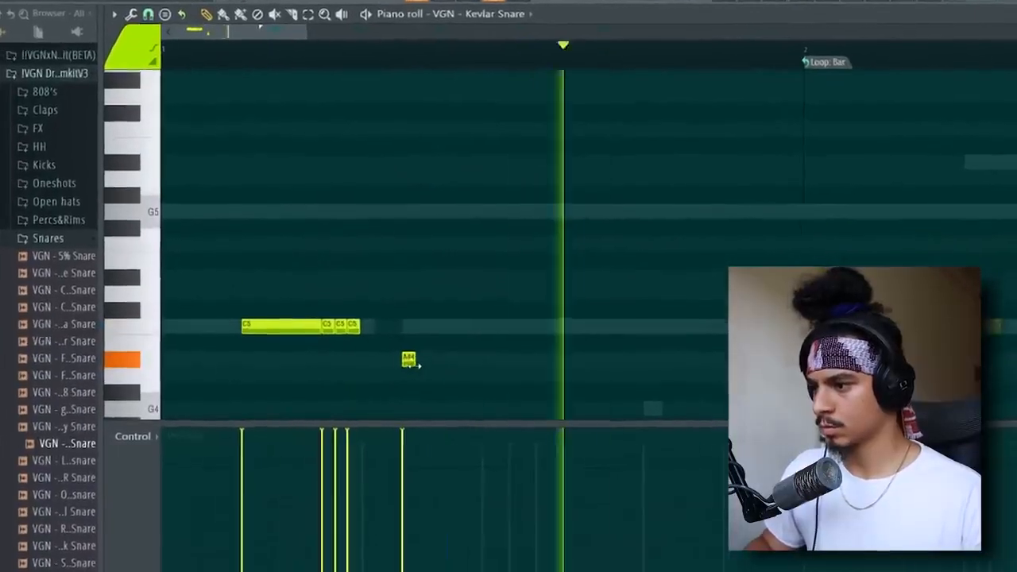
drag(401, 388, 311, 316)
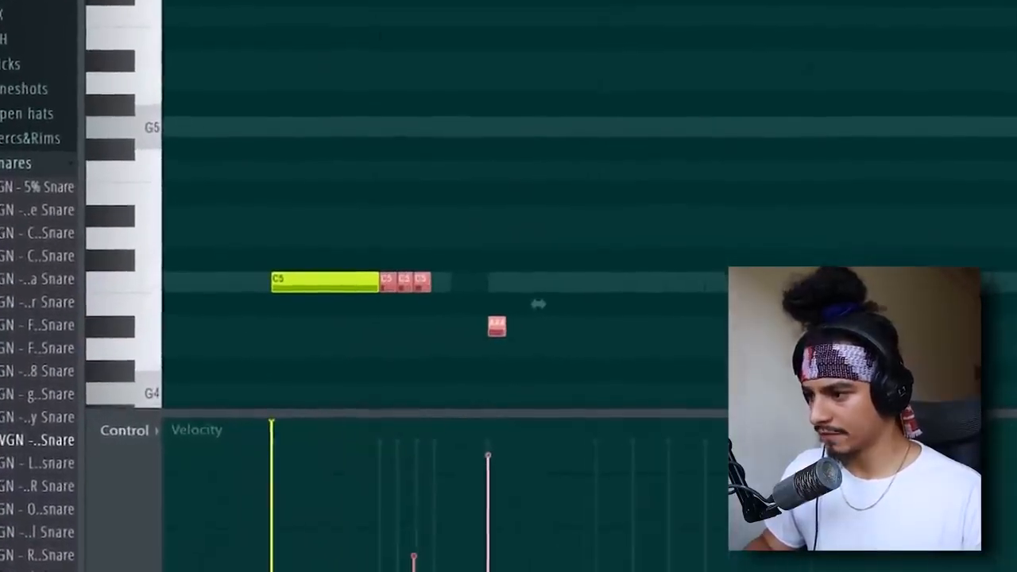
key(space)
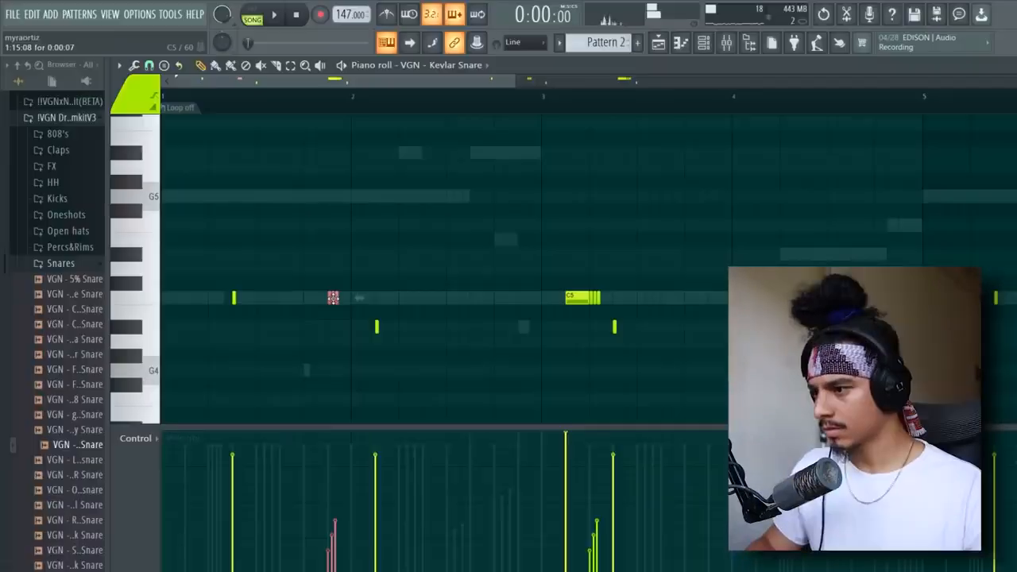
Shift the three-hit C5 snare roll earlier within bar 1, audition it, and move it on to just before the middle of bar 2.
drag(333, 299, 281, 303)
key(space)
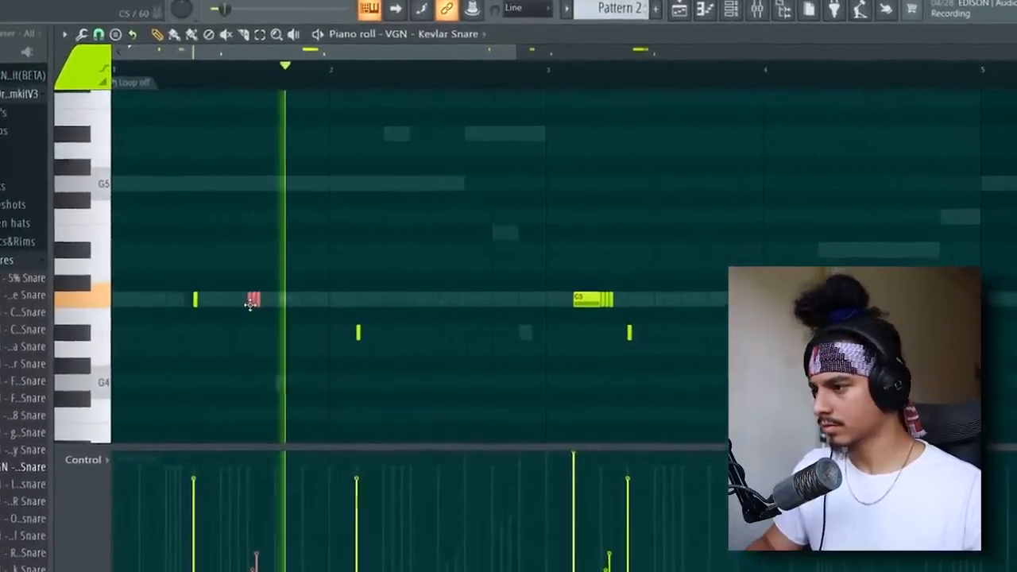
drag(260, 305, 393, 295)
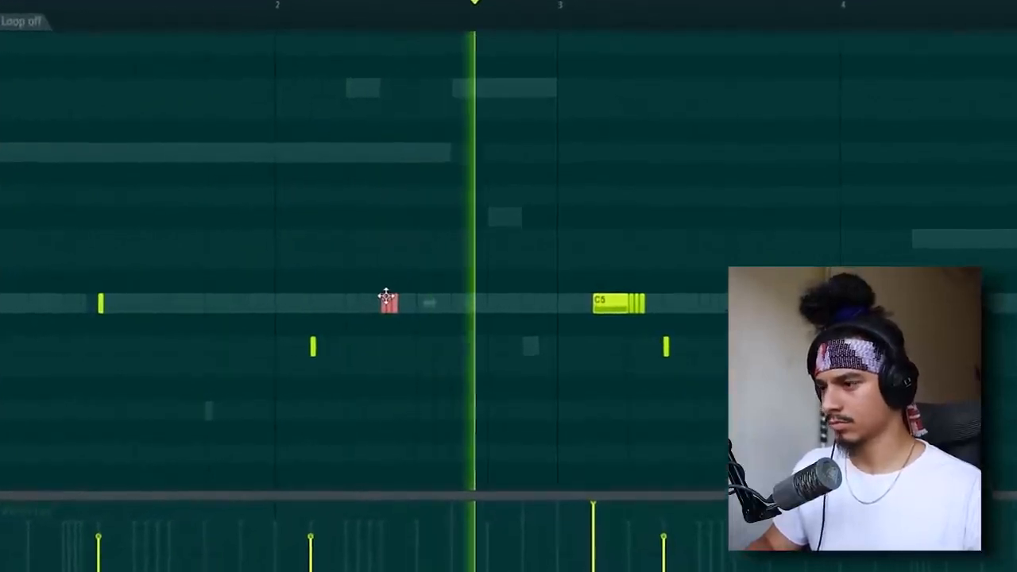
drag(783, 291, 400, 119)
Show the channel rack and open the drum kit's Percs&Rims folder to look for a percussion sample.
click(704, 44)
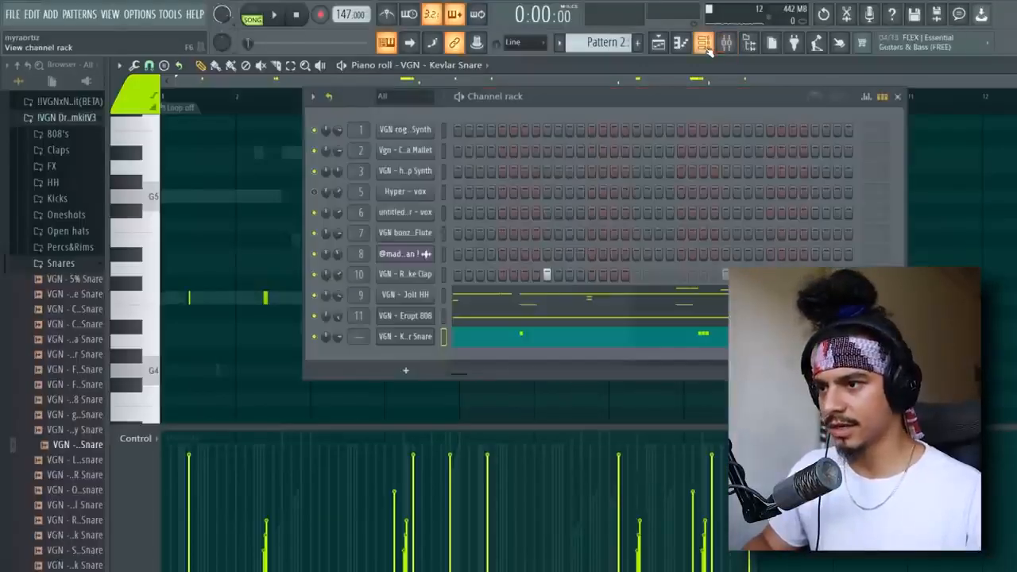
click(69, 248)
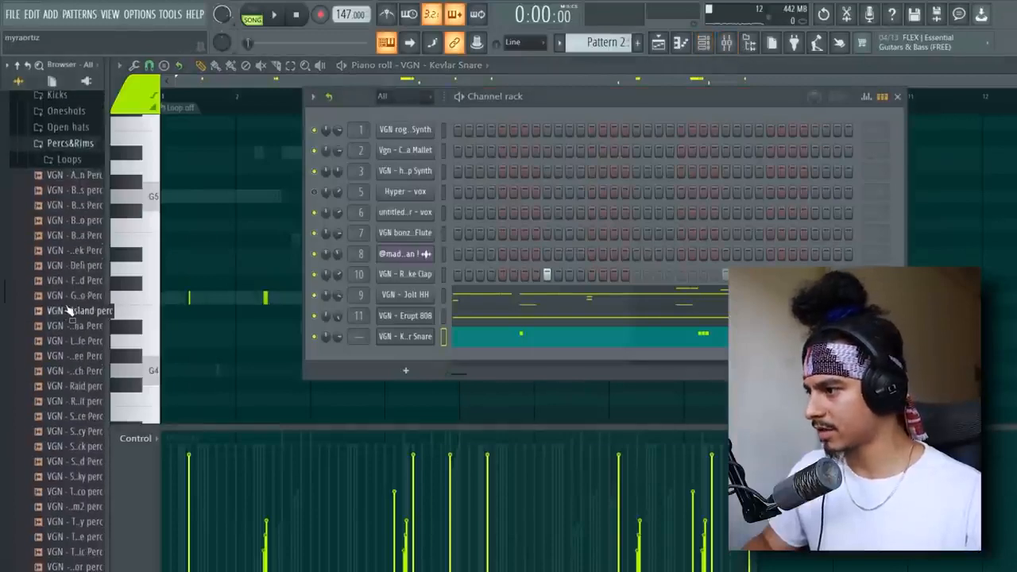